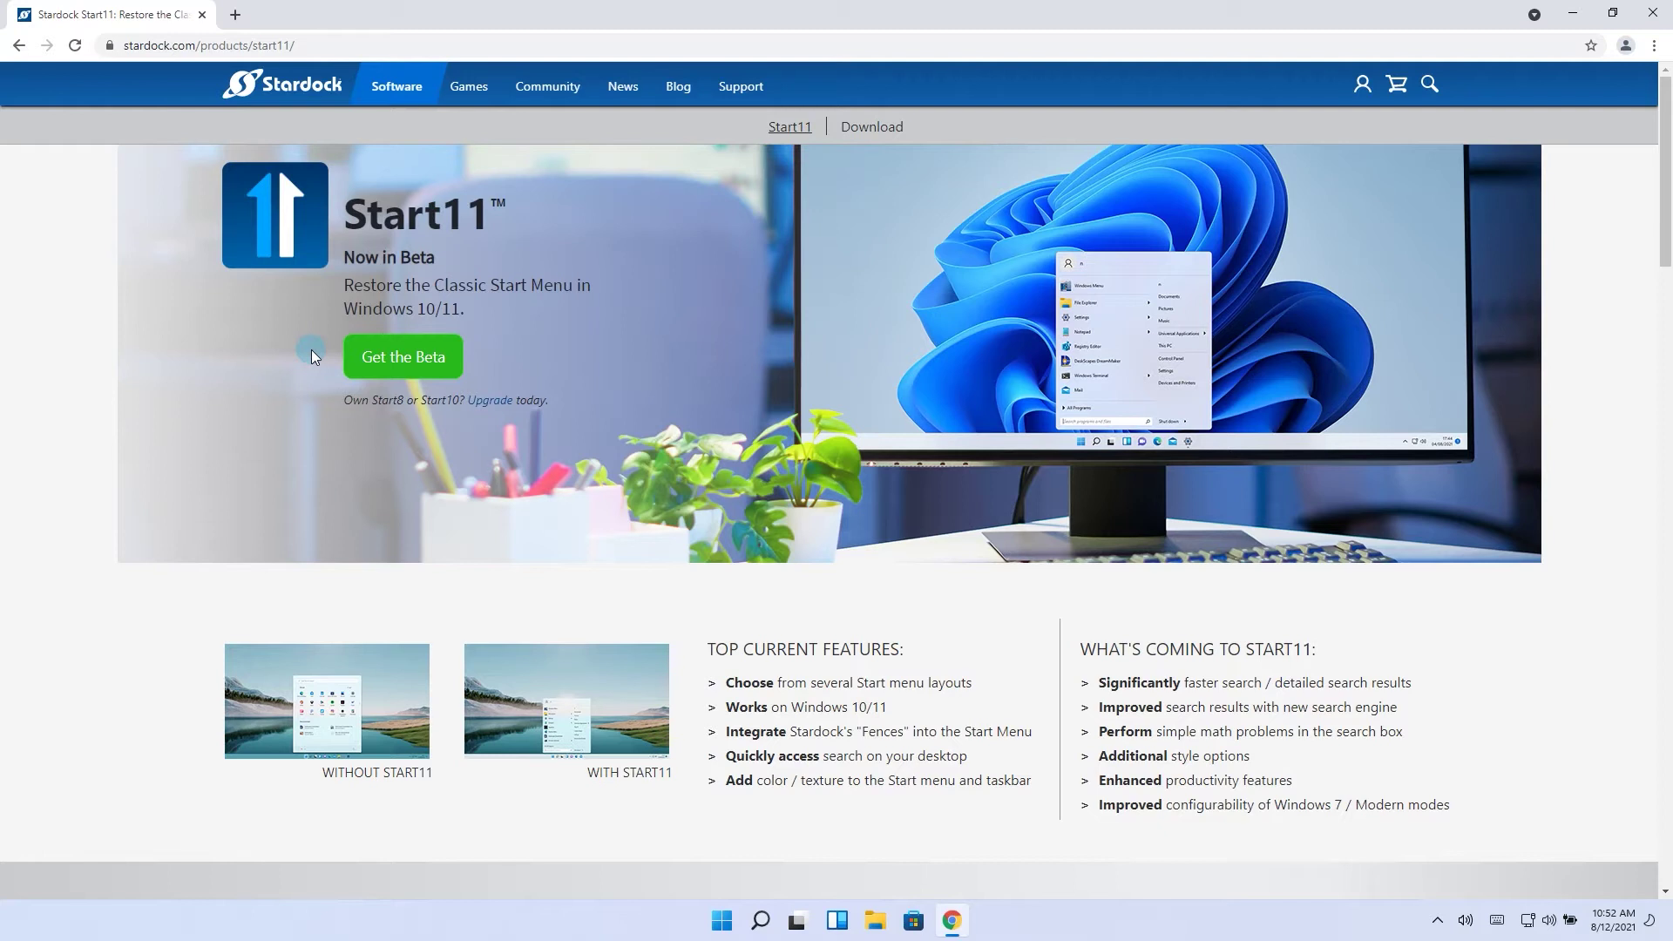
Go to the Start11 purchase page and choose Get the Beta to download the installer
left_click(402, 356)
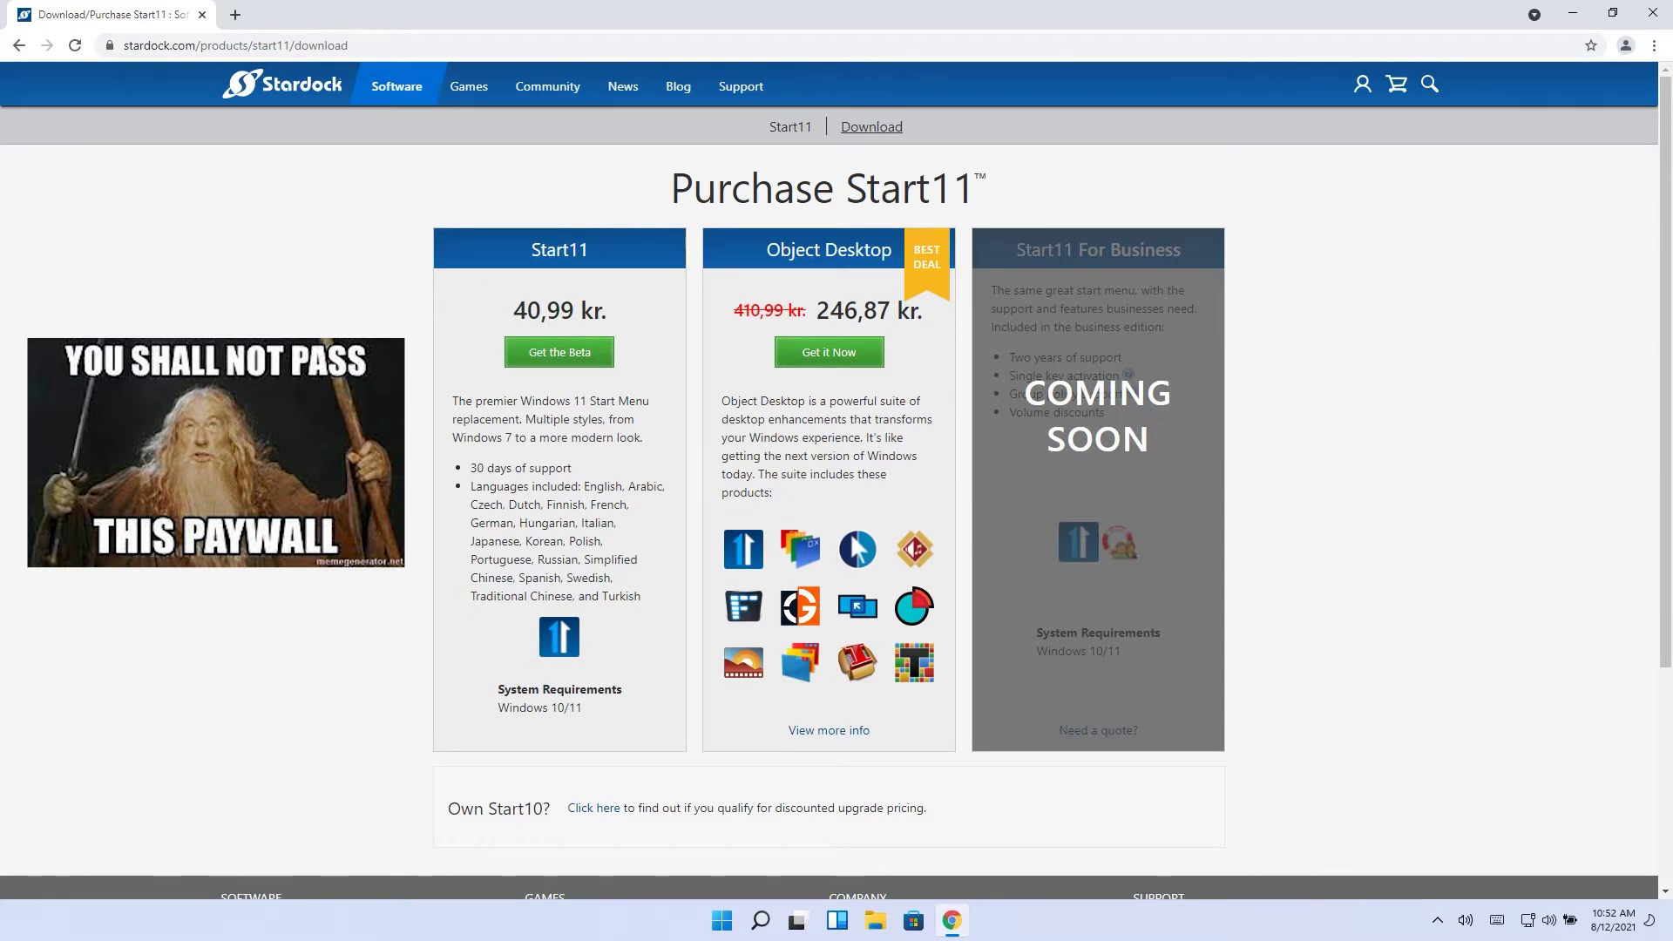
left_click(607, 371)
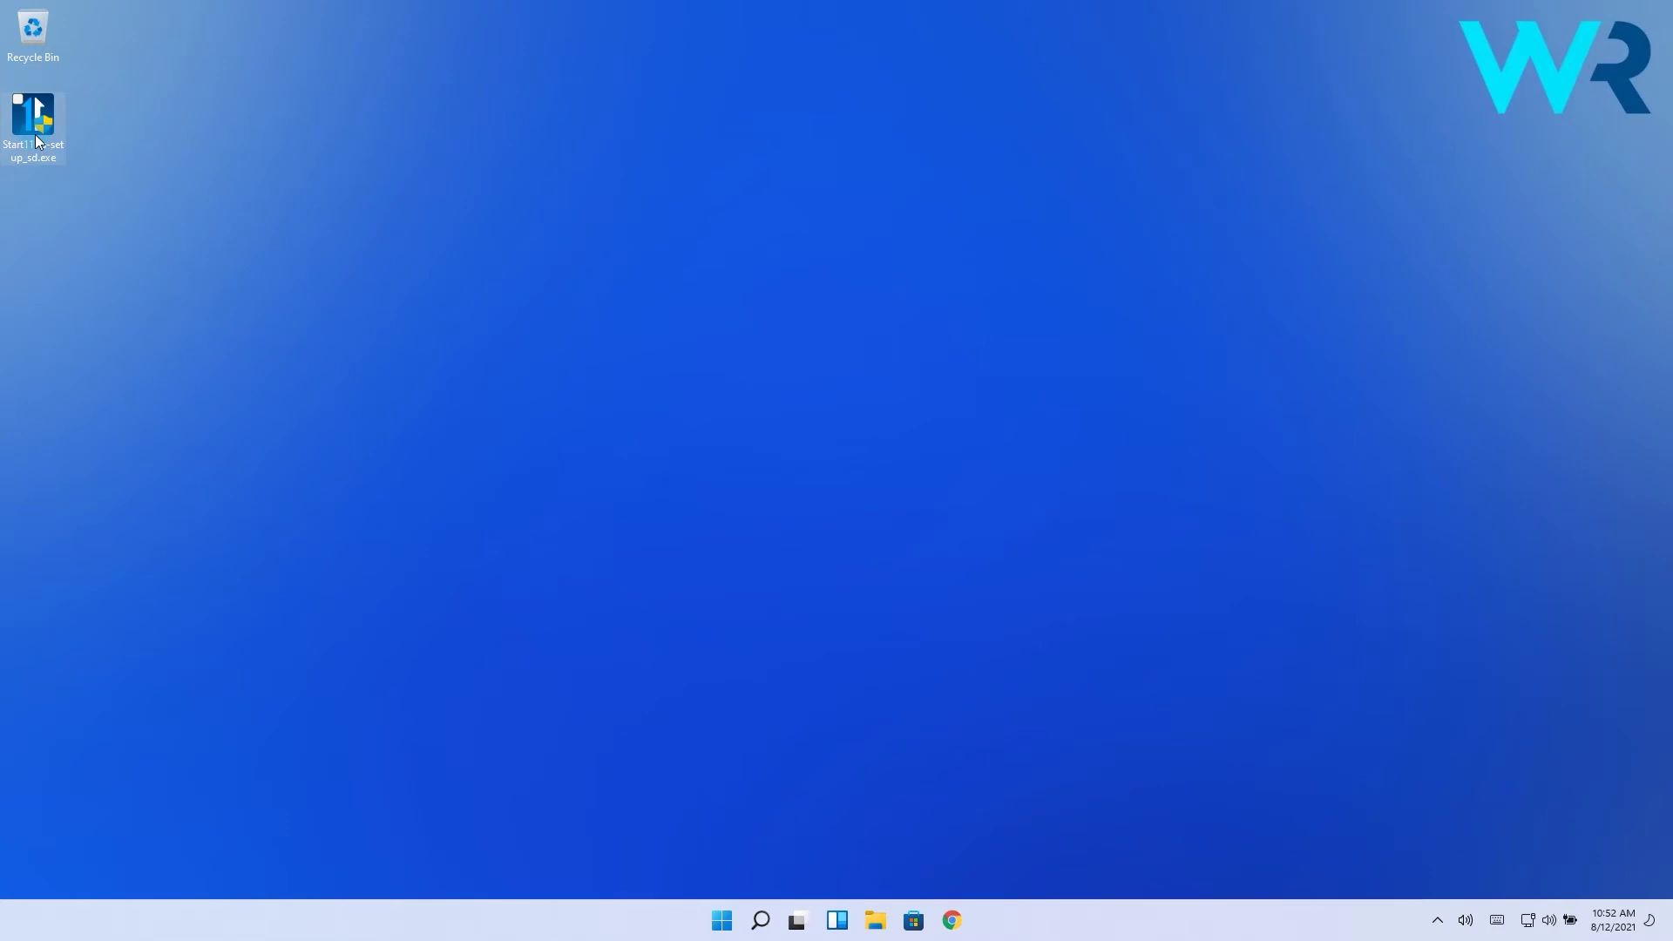
Run the Start11 setup file, accept the licence and install to the default folder
double_click(35, 134)
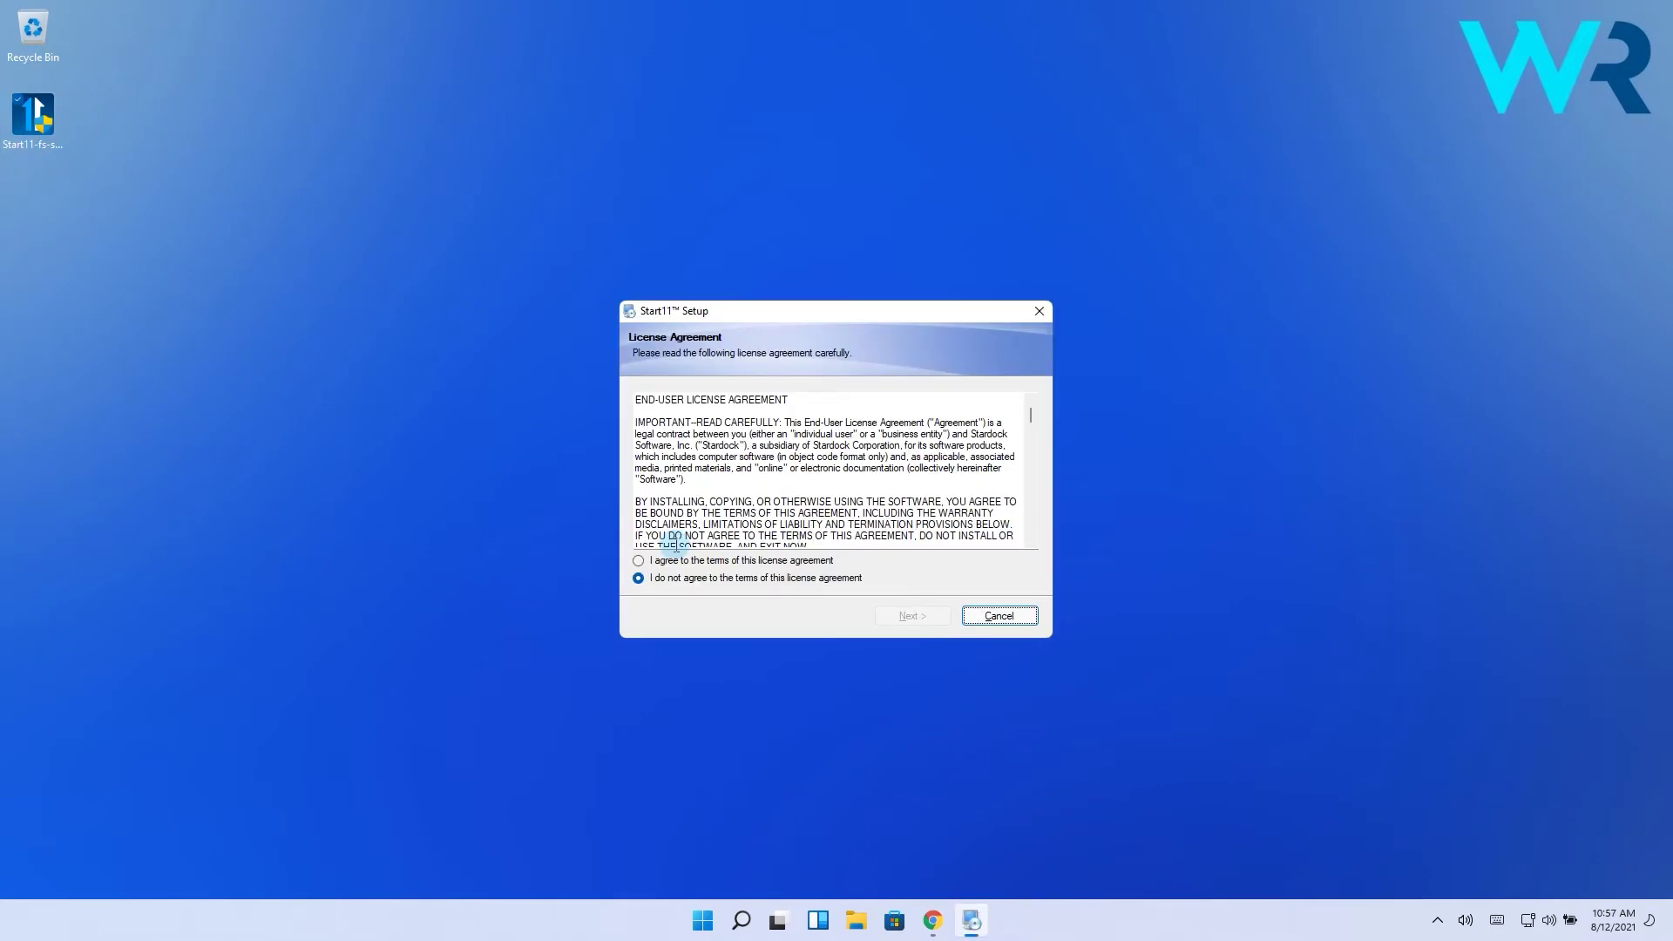
left_click(637, 558)
left_click(912, 616)
left_click(912, 616)
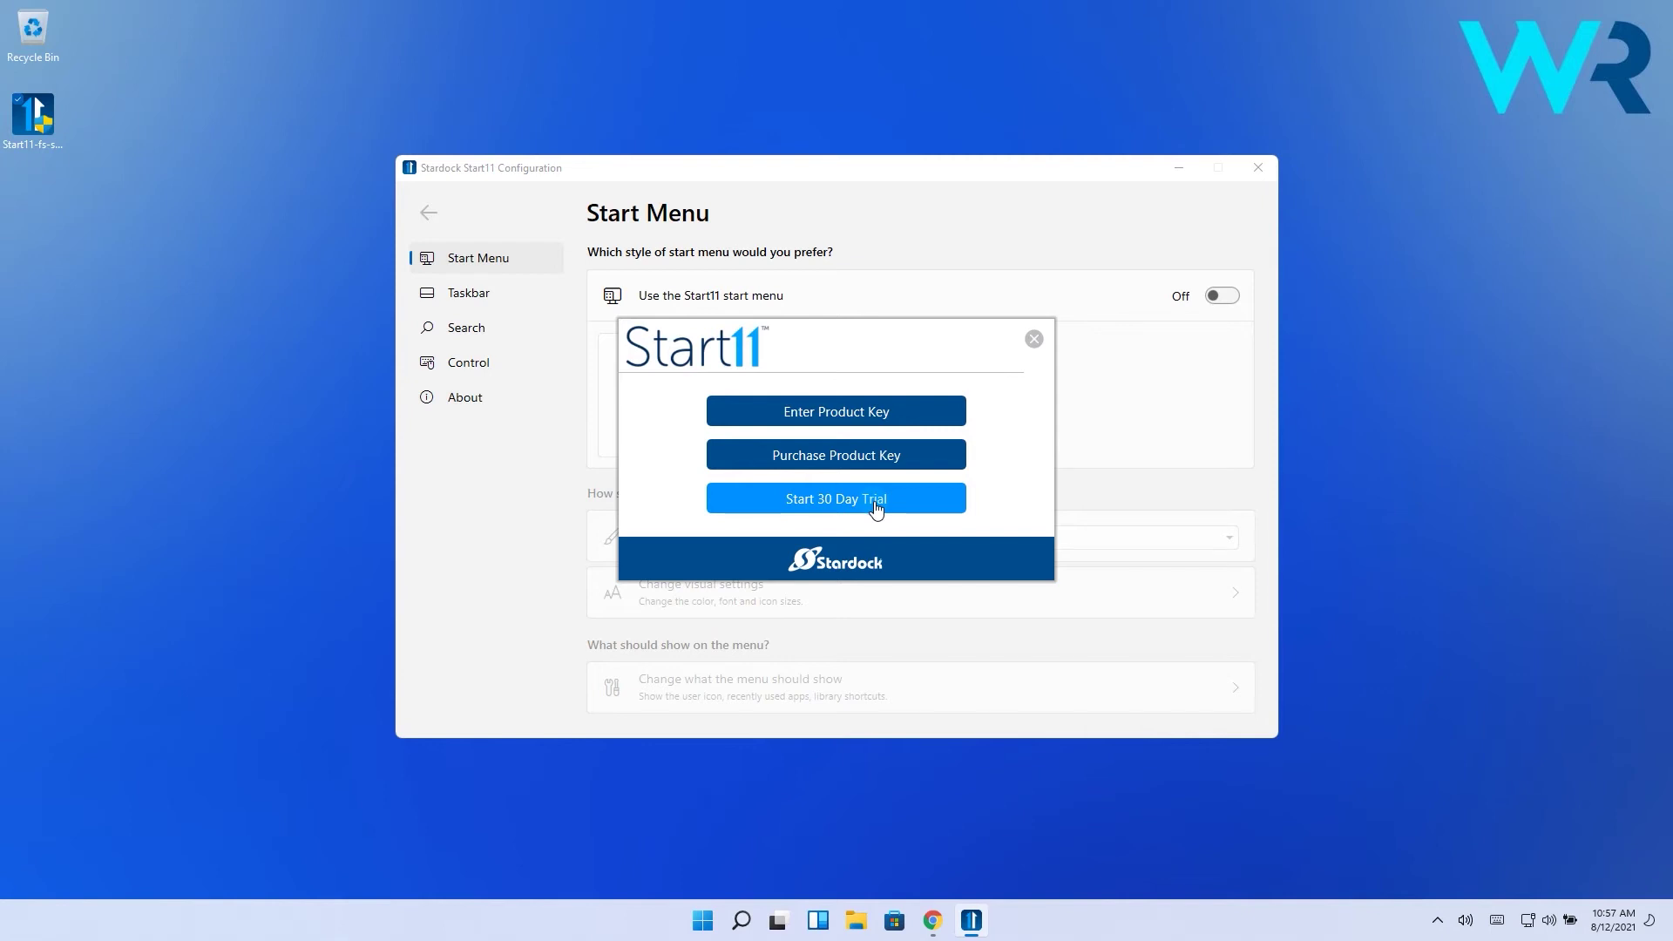
Choose Start 30 Day Trial and submit your email address for verification
left_click(832, 504)
left_click(897, 573)
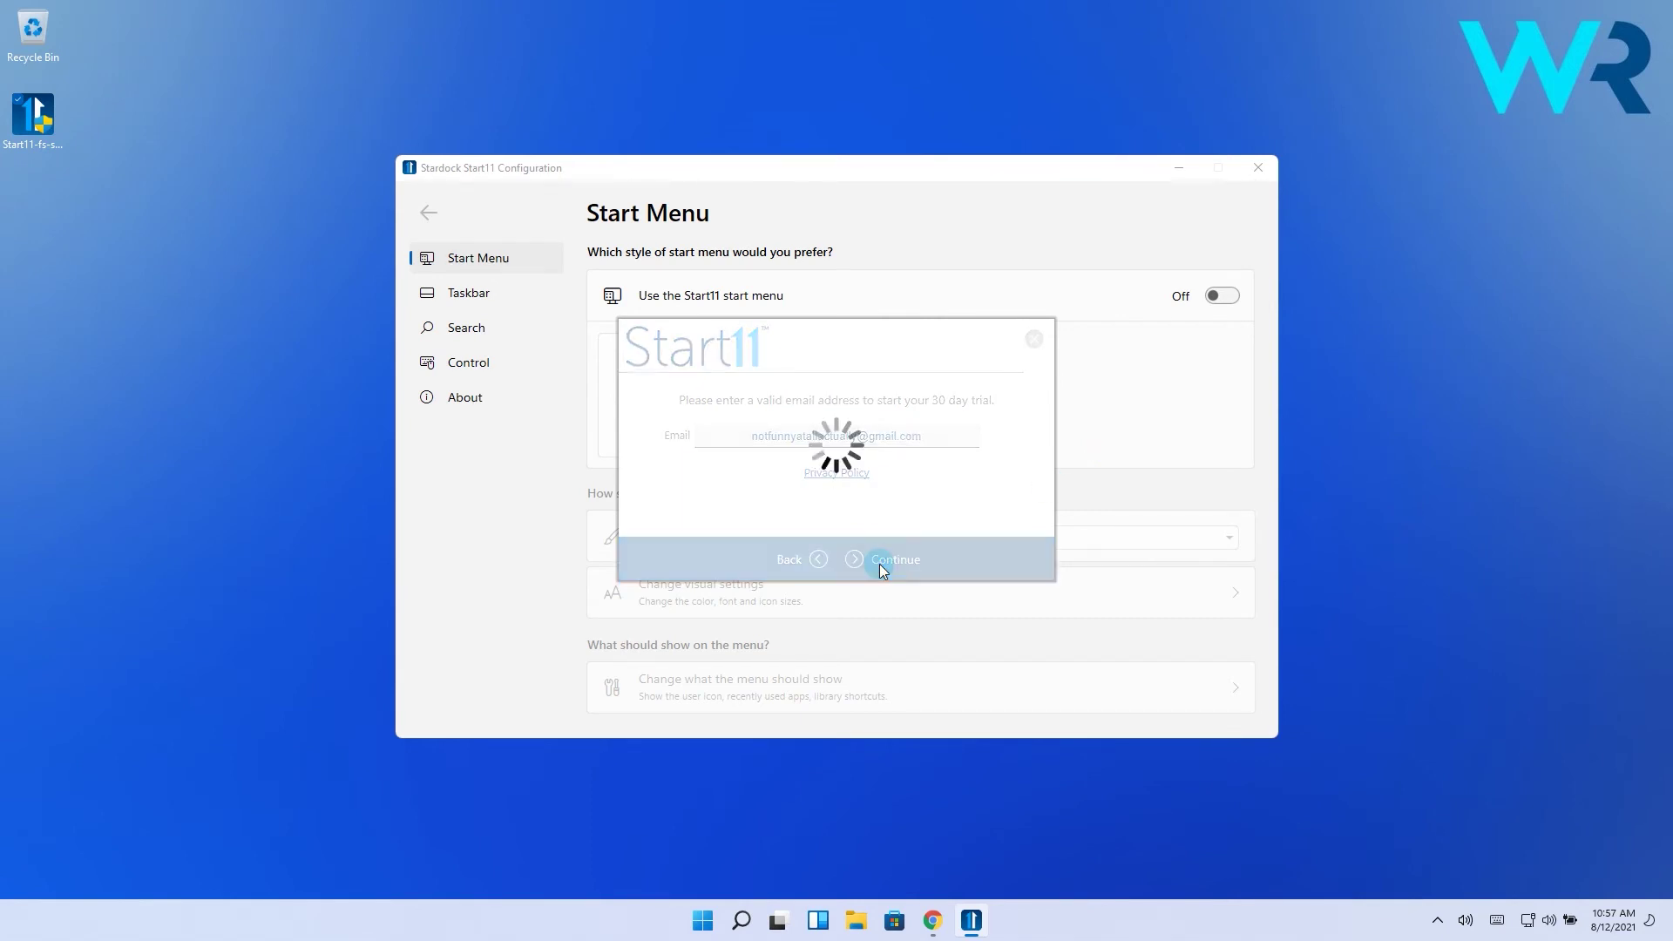
In Gmail, open the Stardock email and activate the Start11 30-day trial
left_click(933, 916)
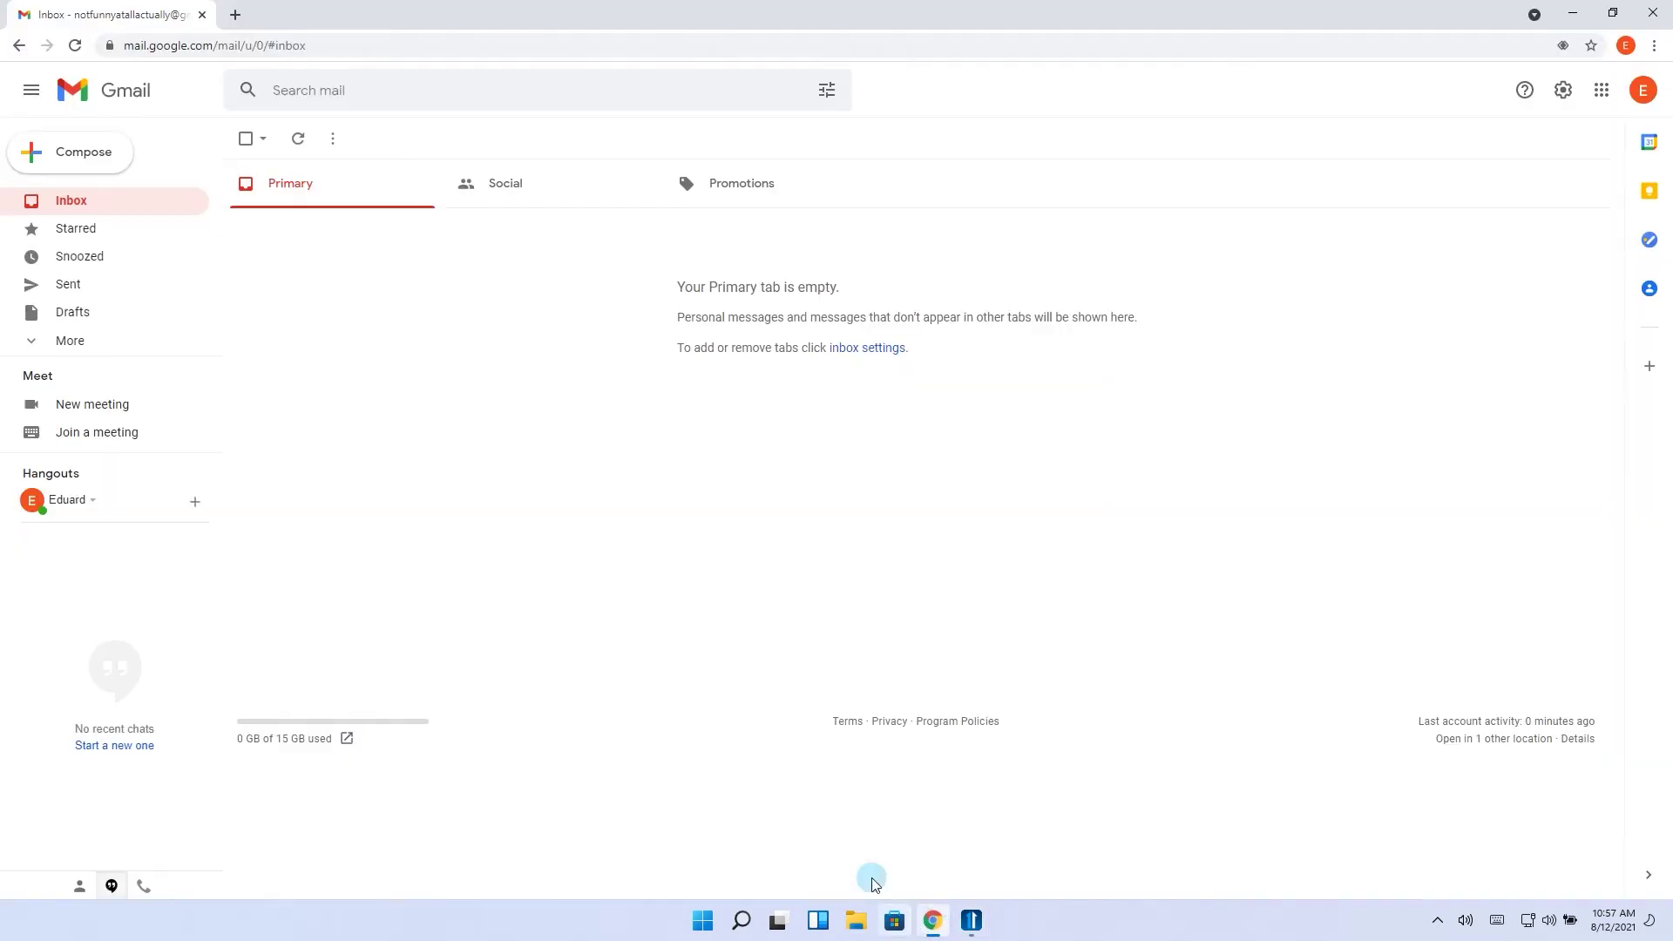
left_click(828, 234)
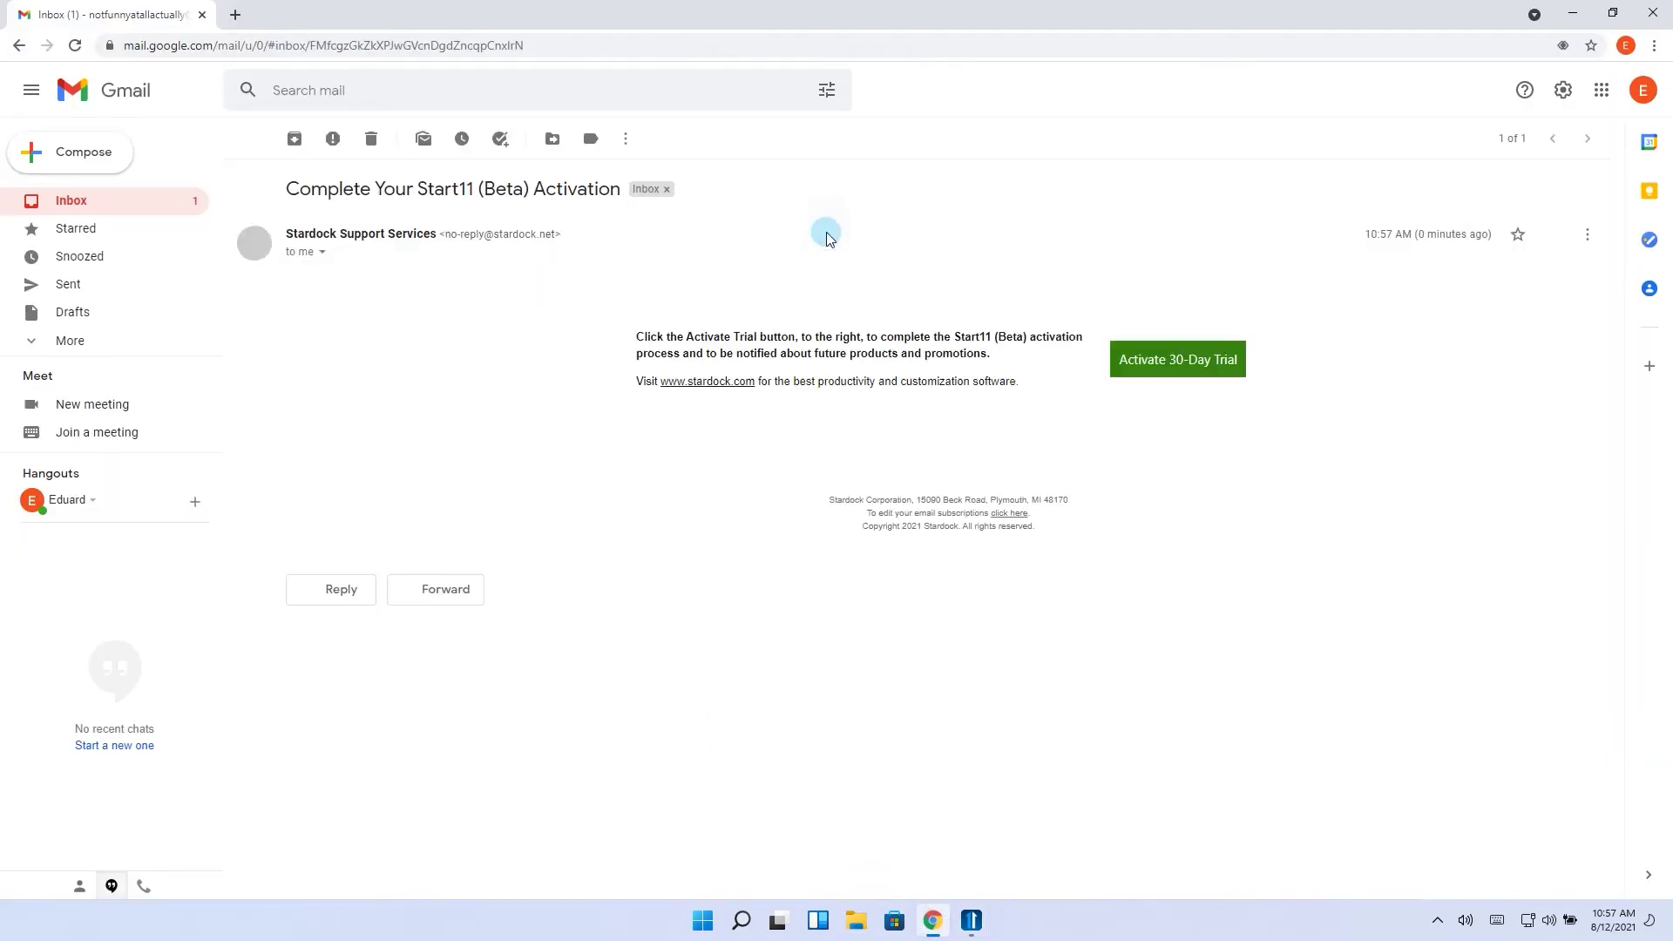
left_click(1176, 361)
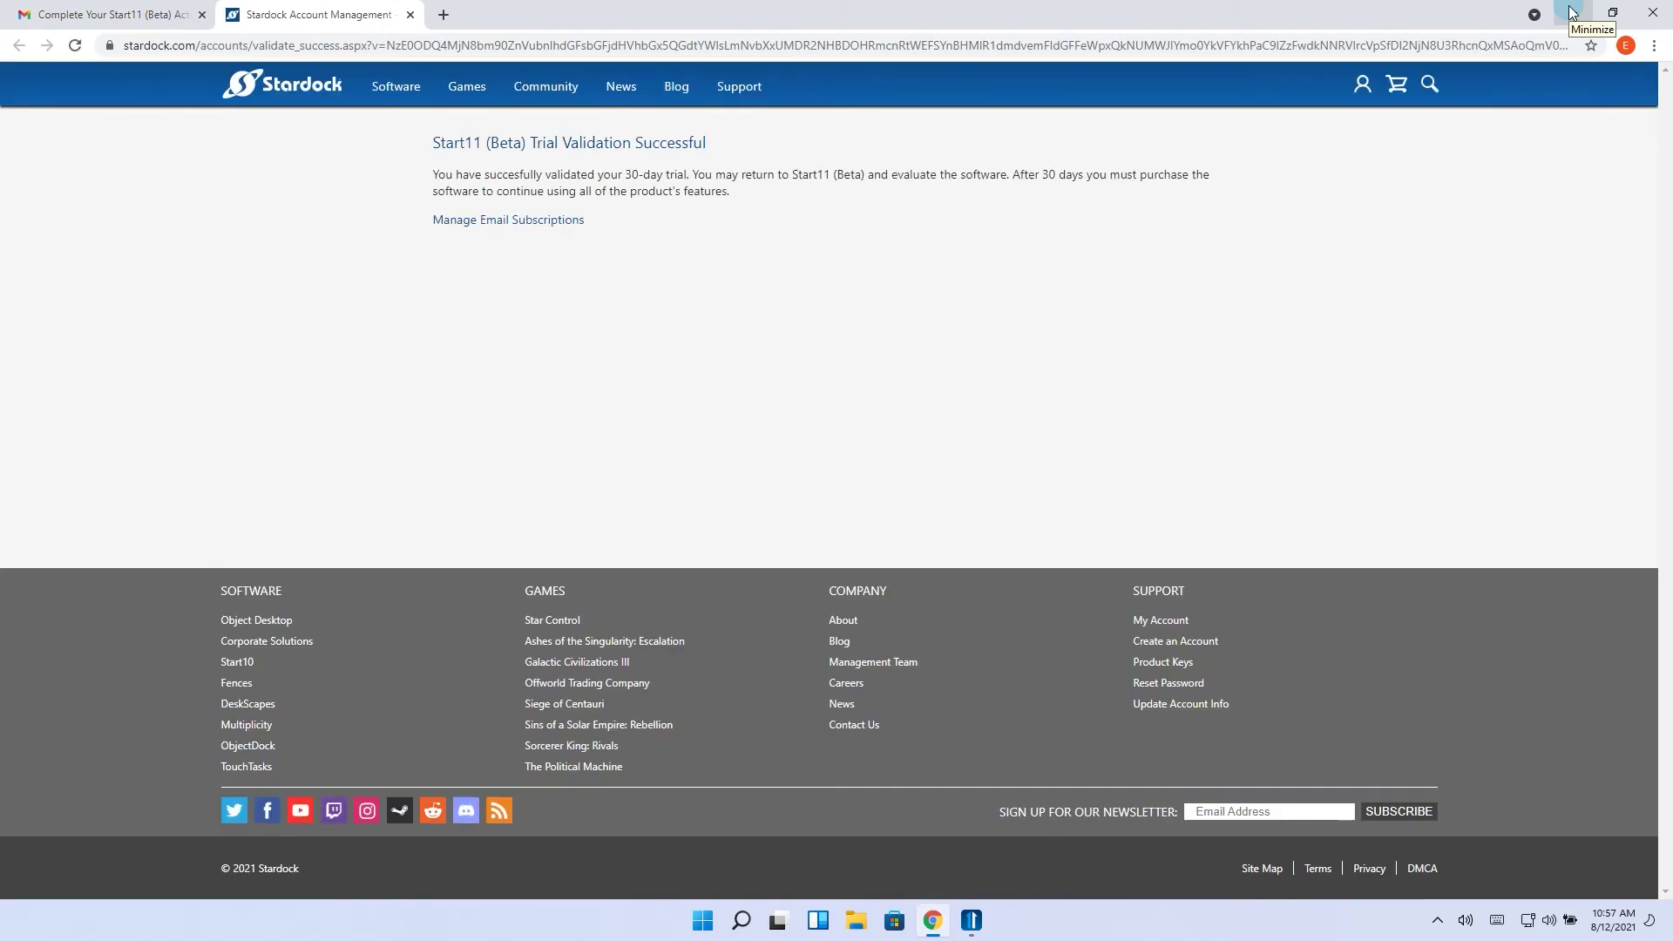
Return to Start11, dismiss the trial confirmation and preview the Windows 7 style start menu
left_click(1573, 12)
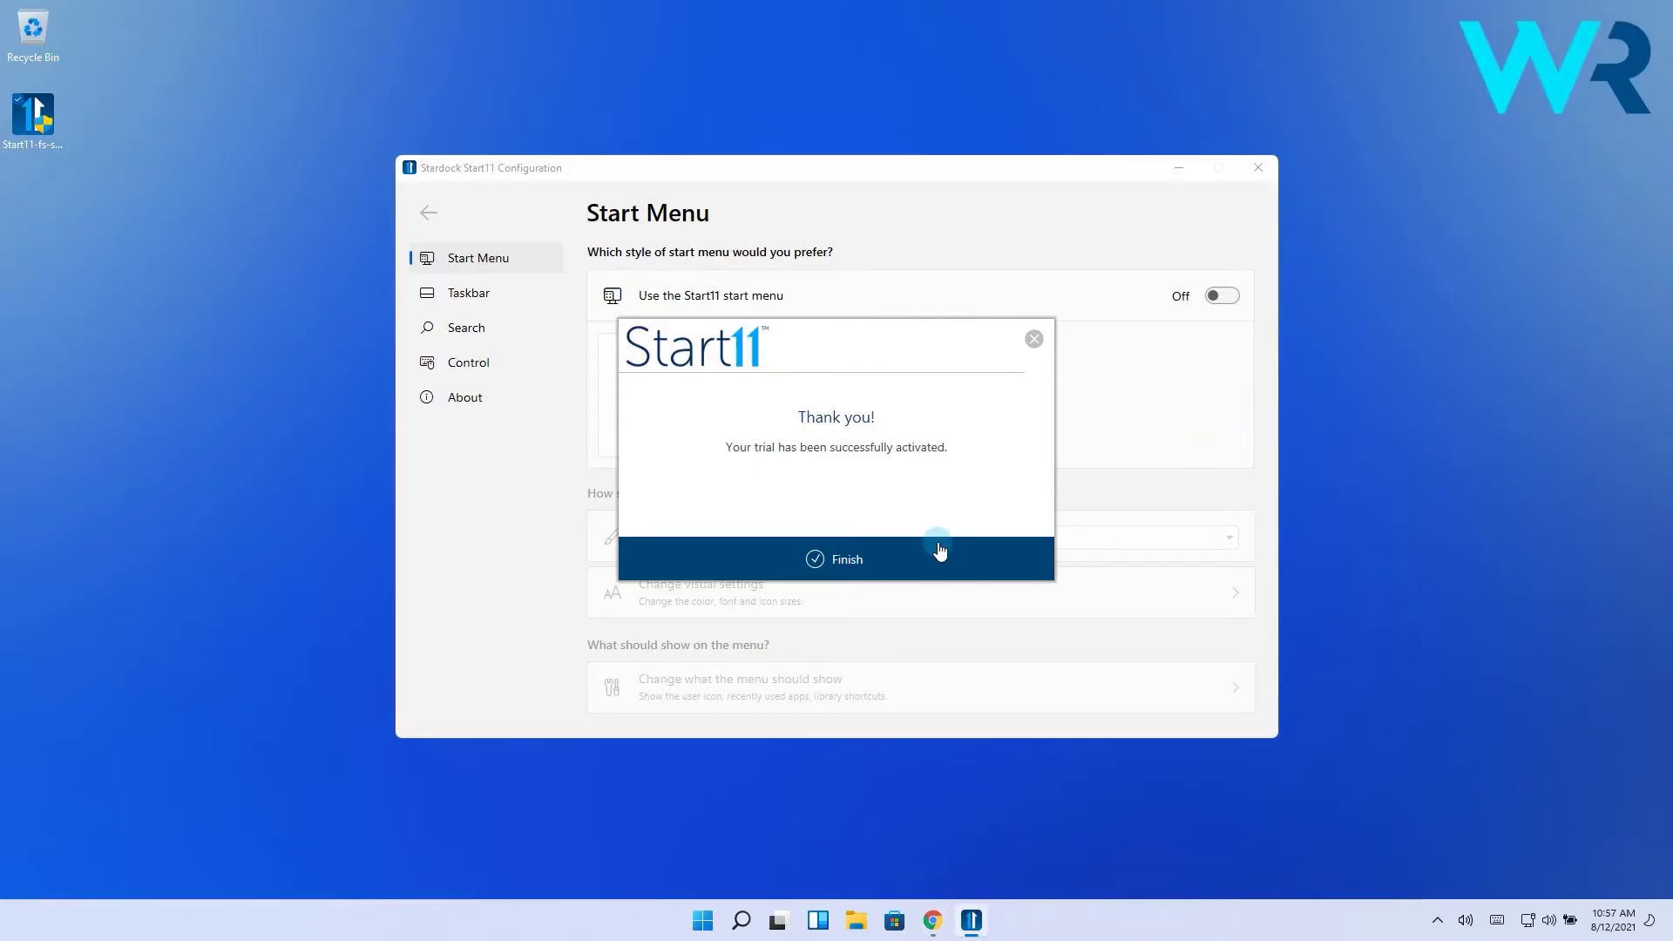
left_click(845, 560)
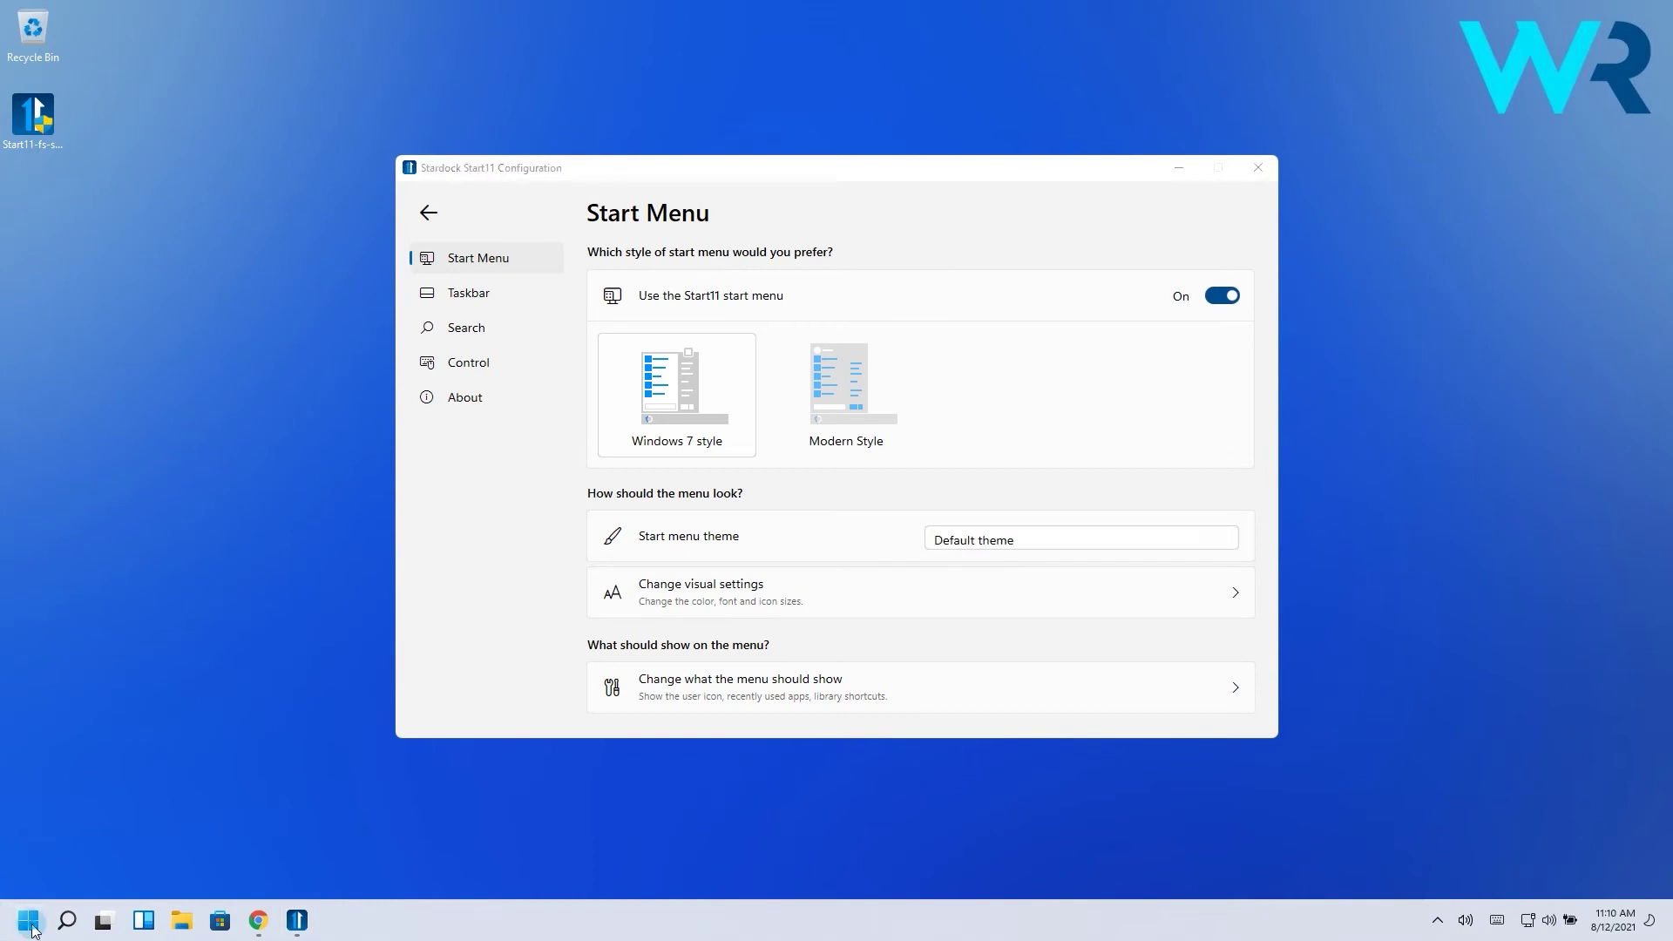
left_click(29, 923)
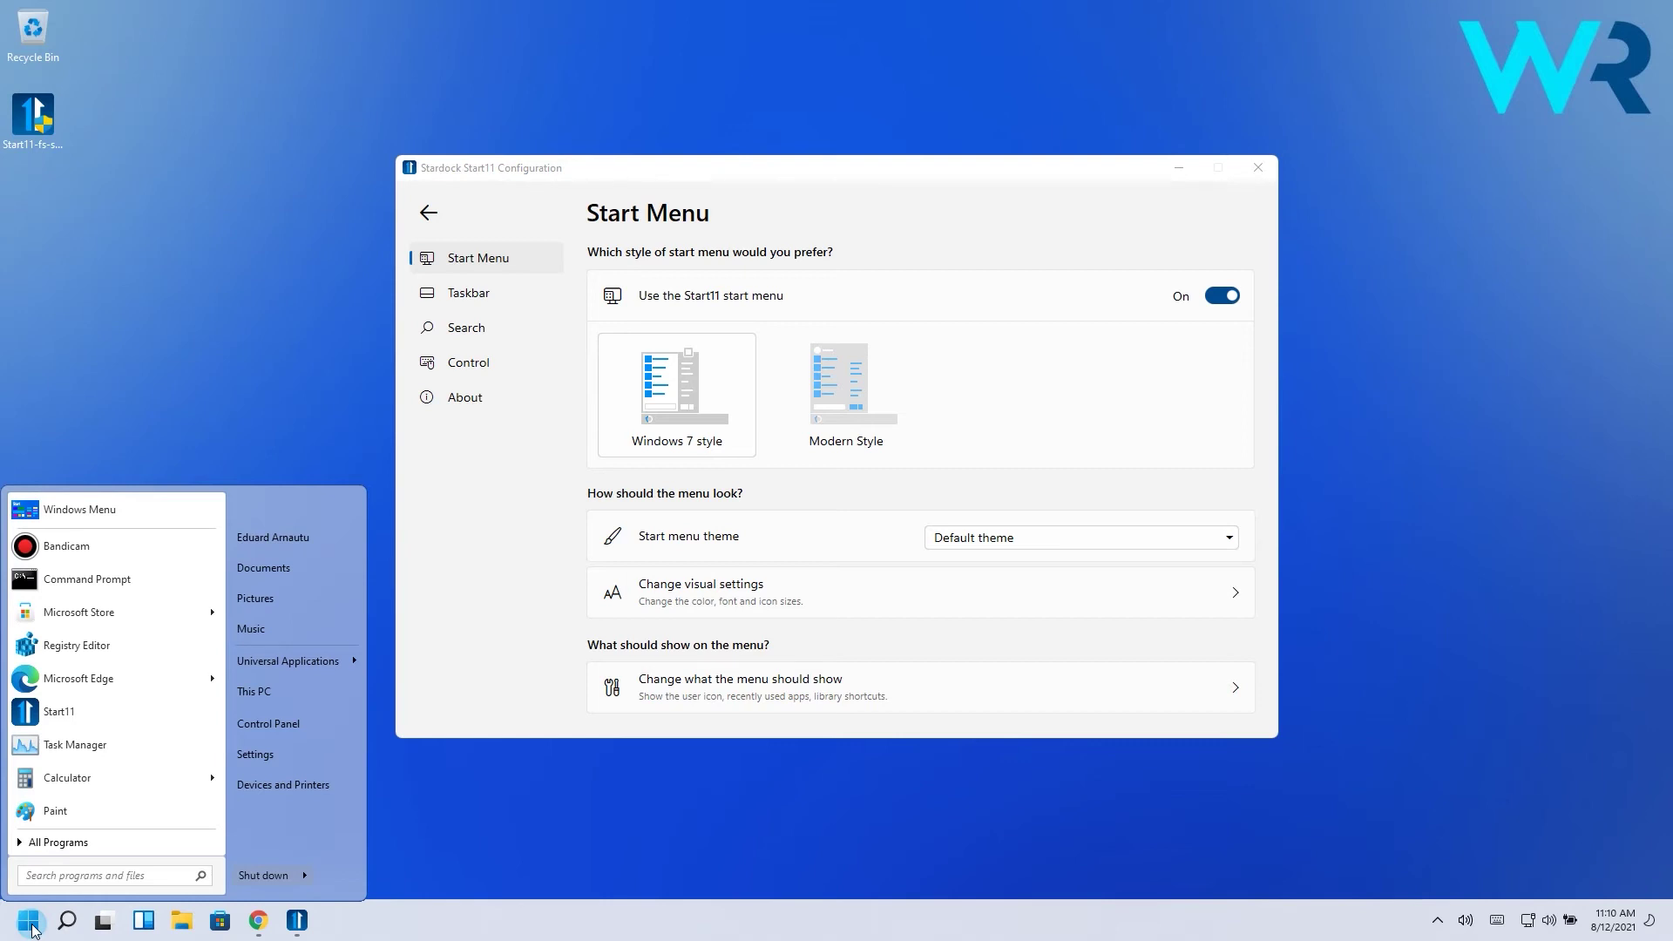
Try the Rounded Windows 7 theme, then the Shadow theme, previewing the start menu each time
left_click(1044, 533)
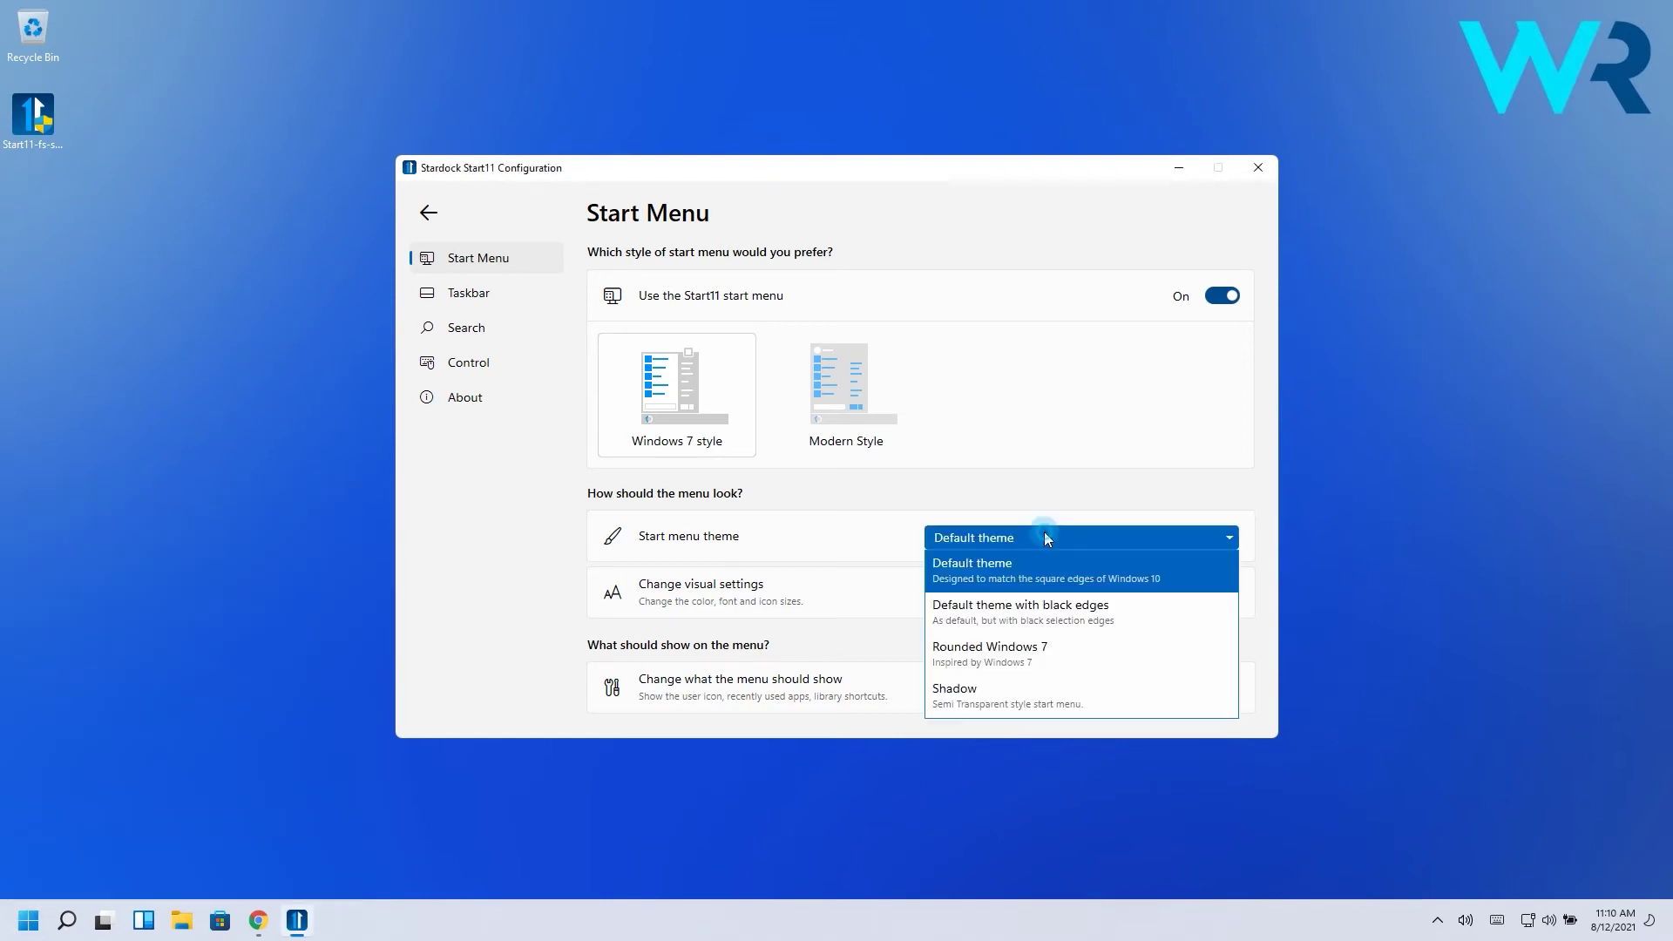
left_click(1018, 645)
left_click(19, 928)
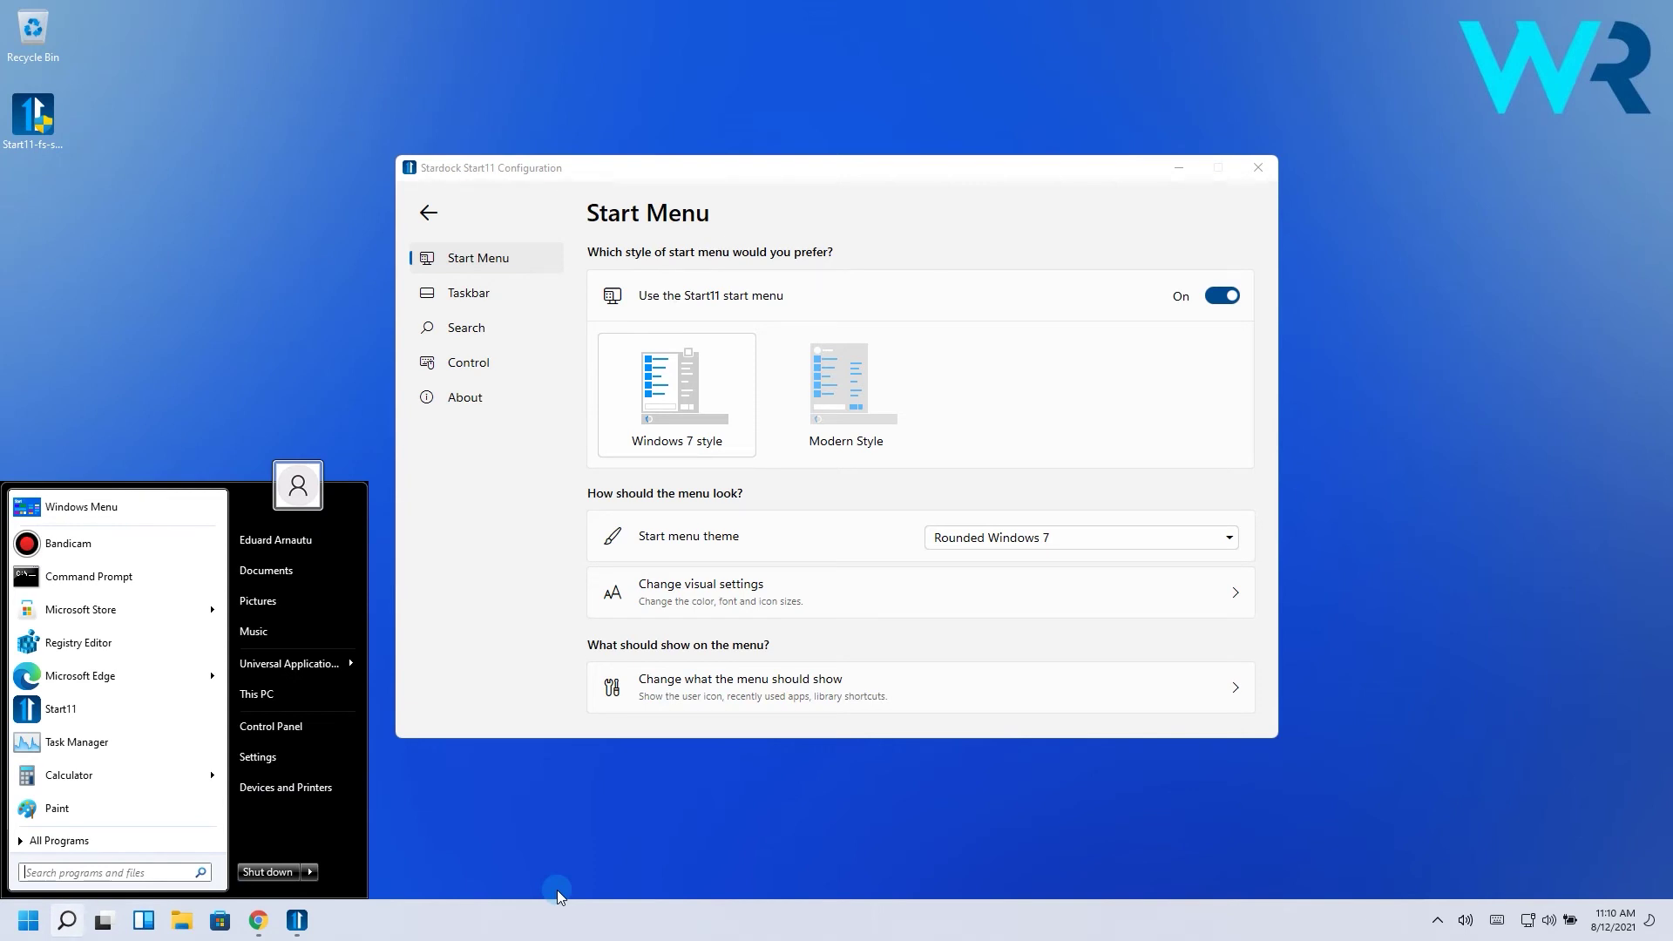
left_click(1044, 537)
left_click(976, 694)
left_click(28, 926)
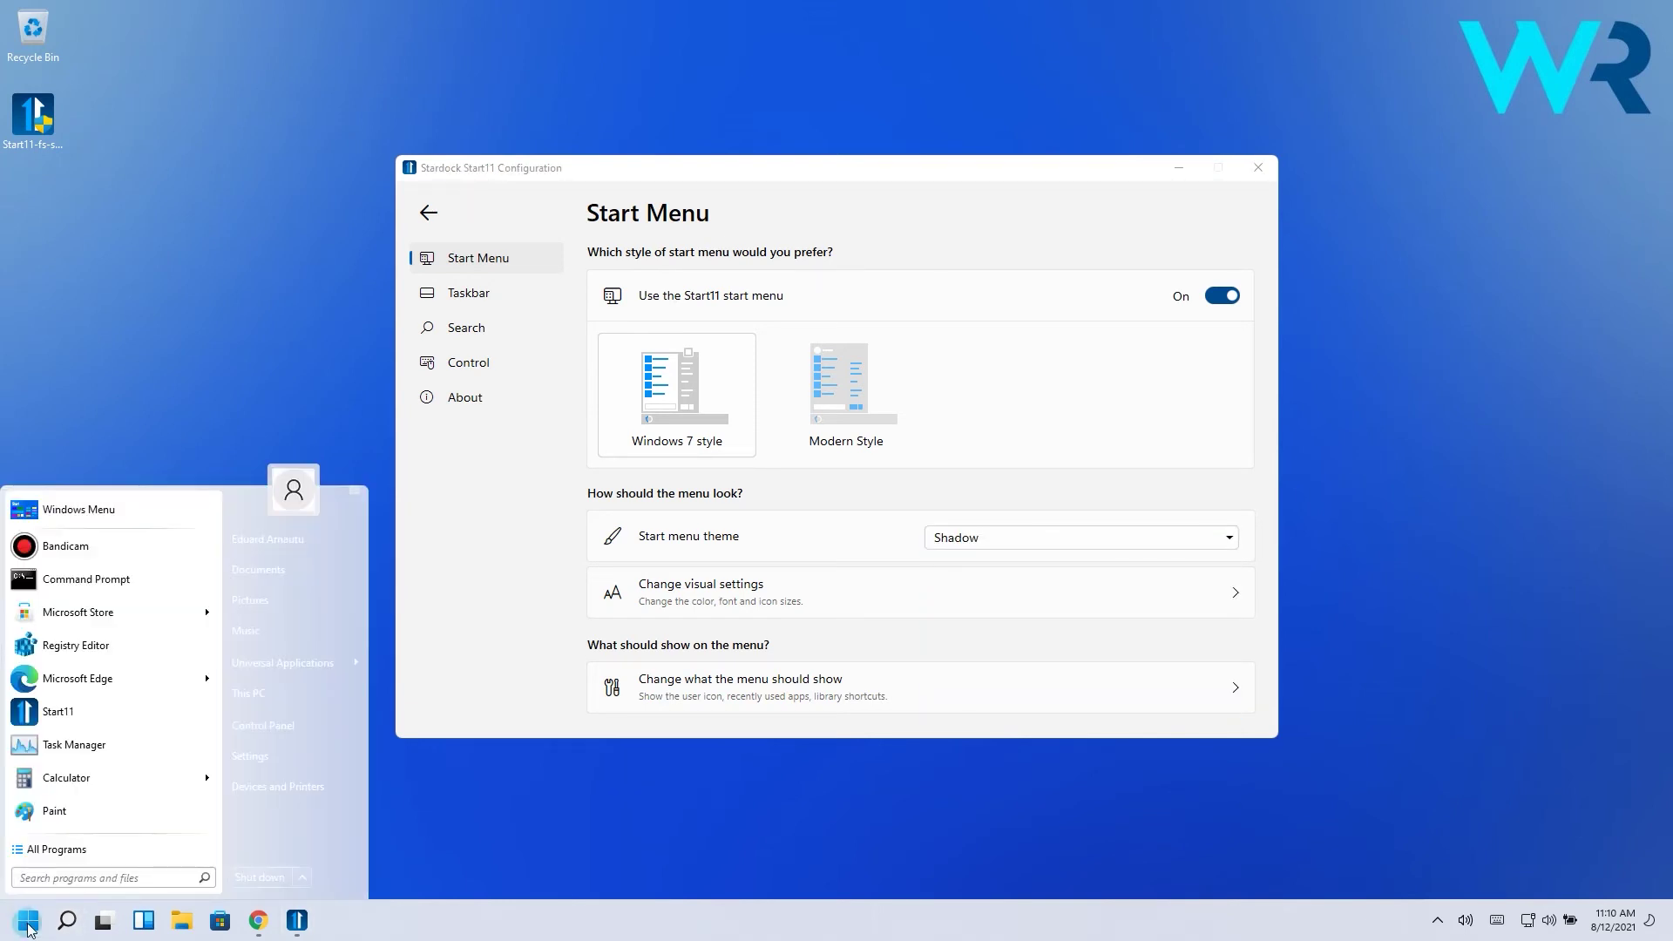
Switch to Modern Style, preview the Modern theme, then apply Modern theme without icon
left_click(1065, 472)
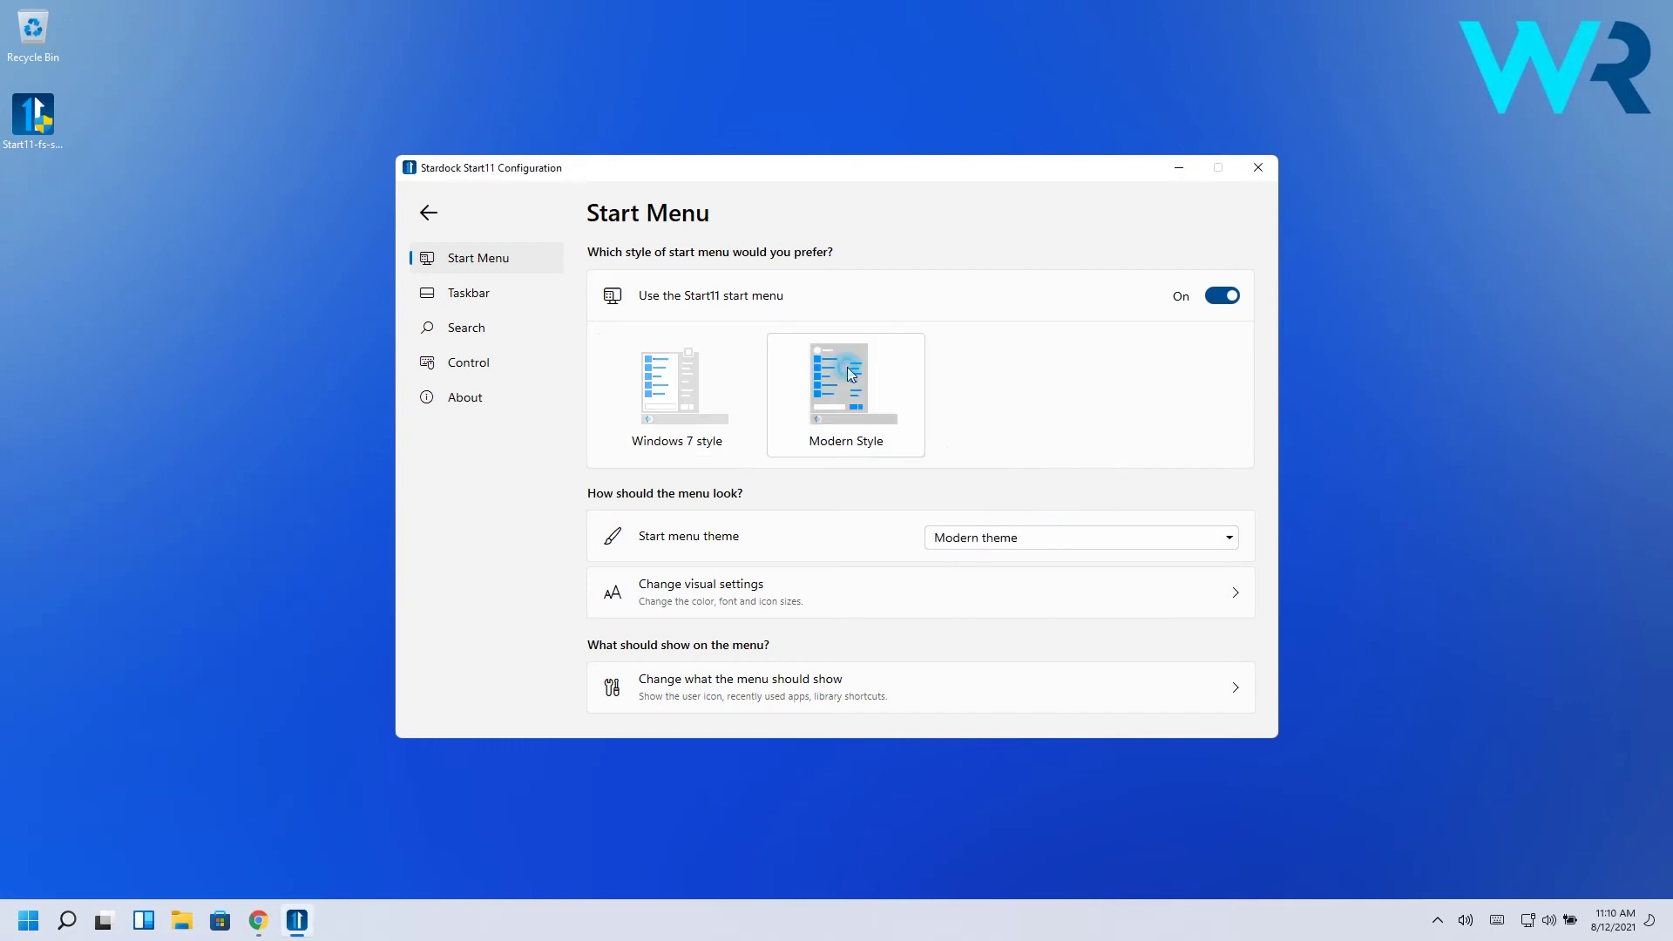
left_click(1032, 538)
left_click(977, 590)
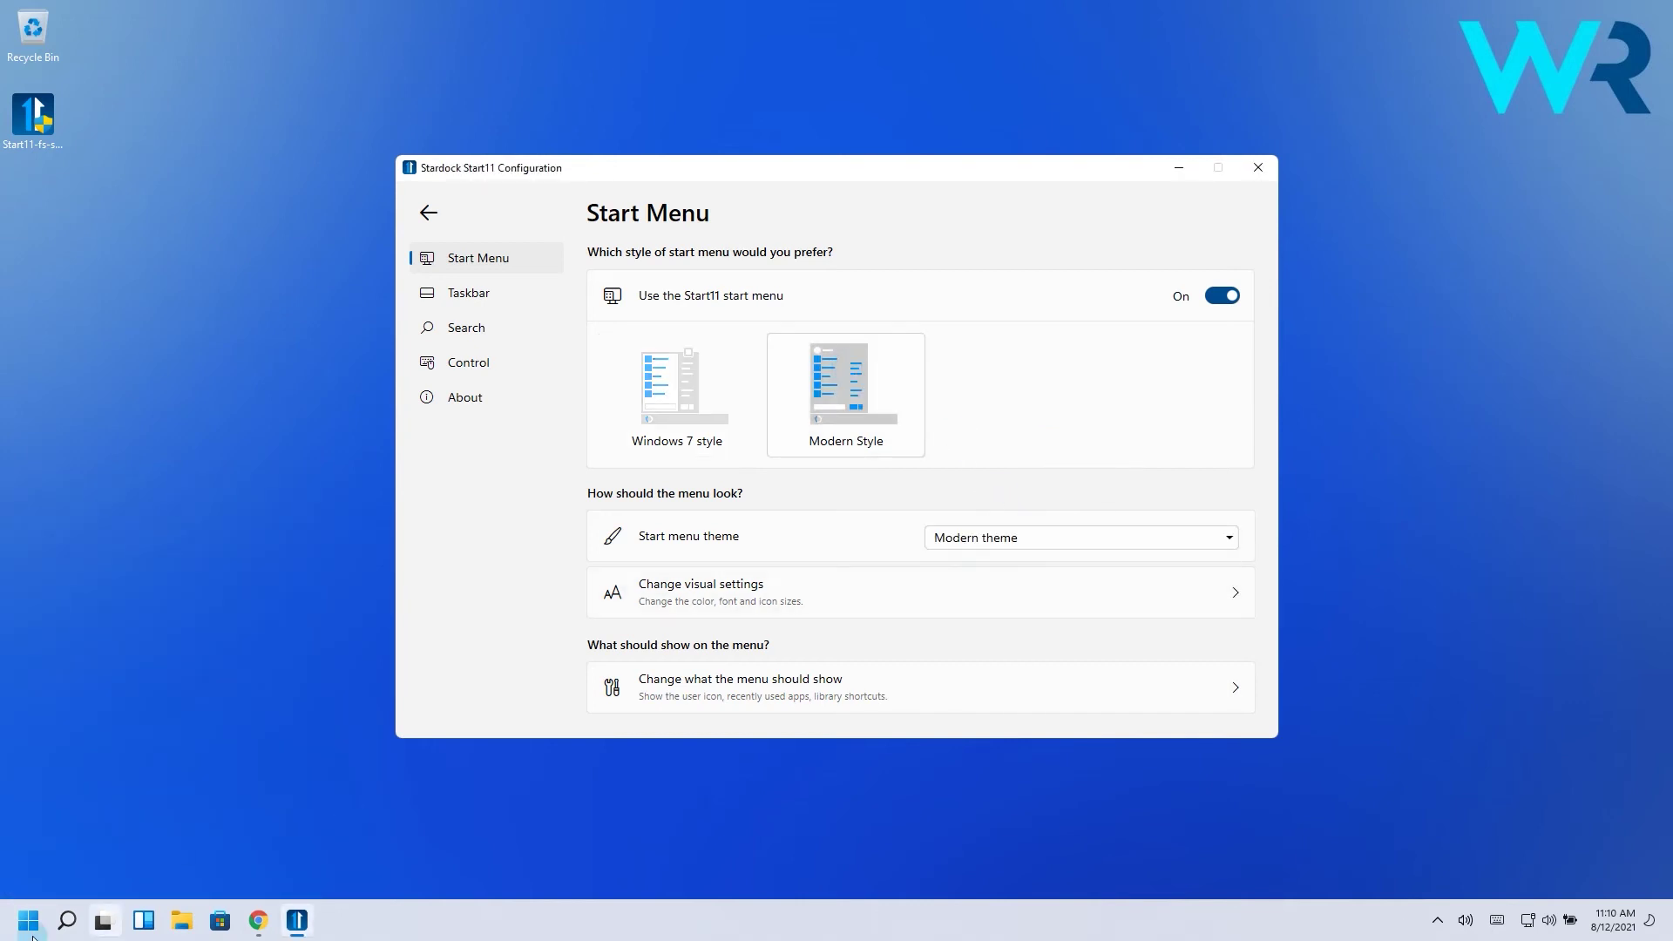
left_click(28, 920)
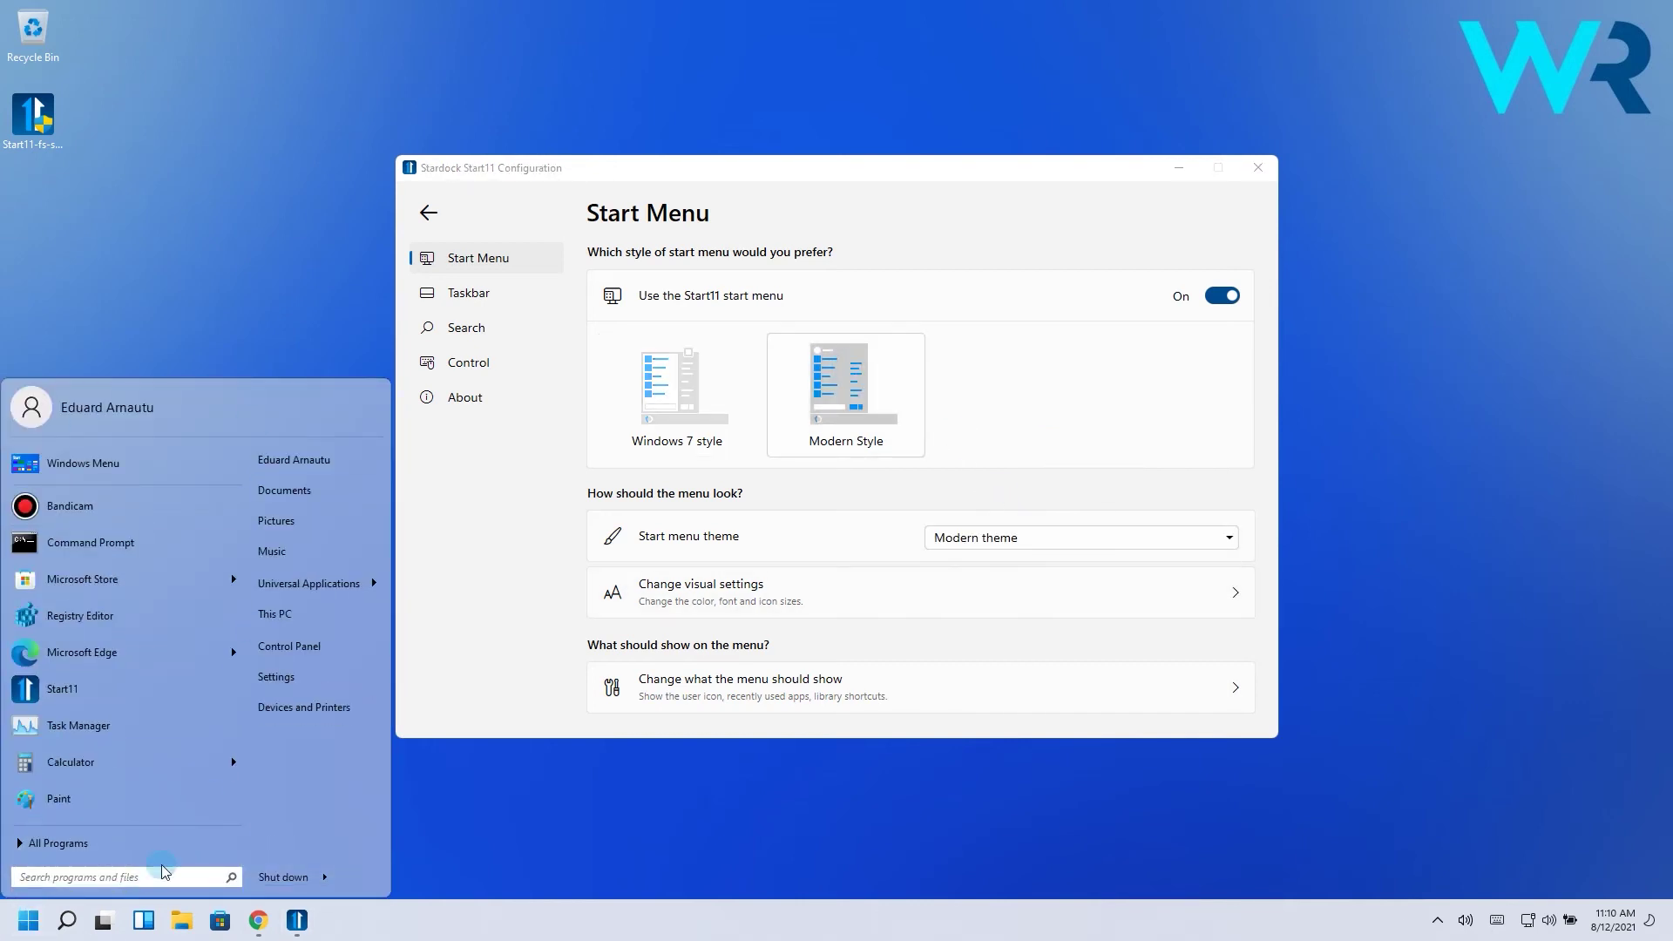
left_click(1080, 538)
left_click(1012, 608)
left_click(27, 920)
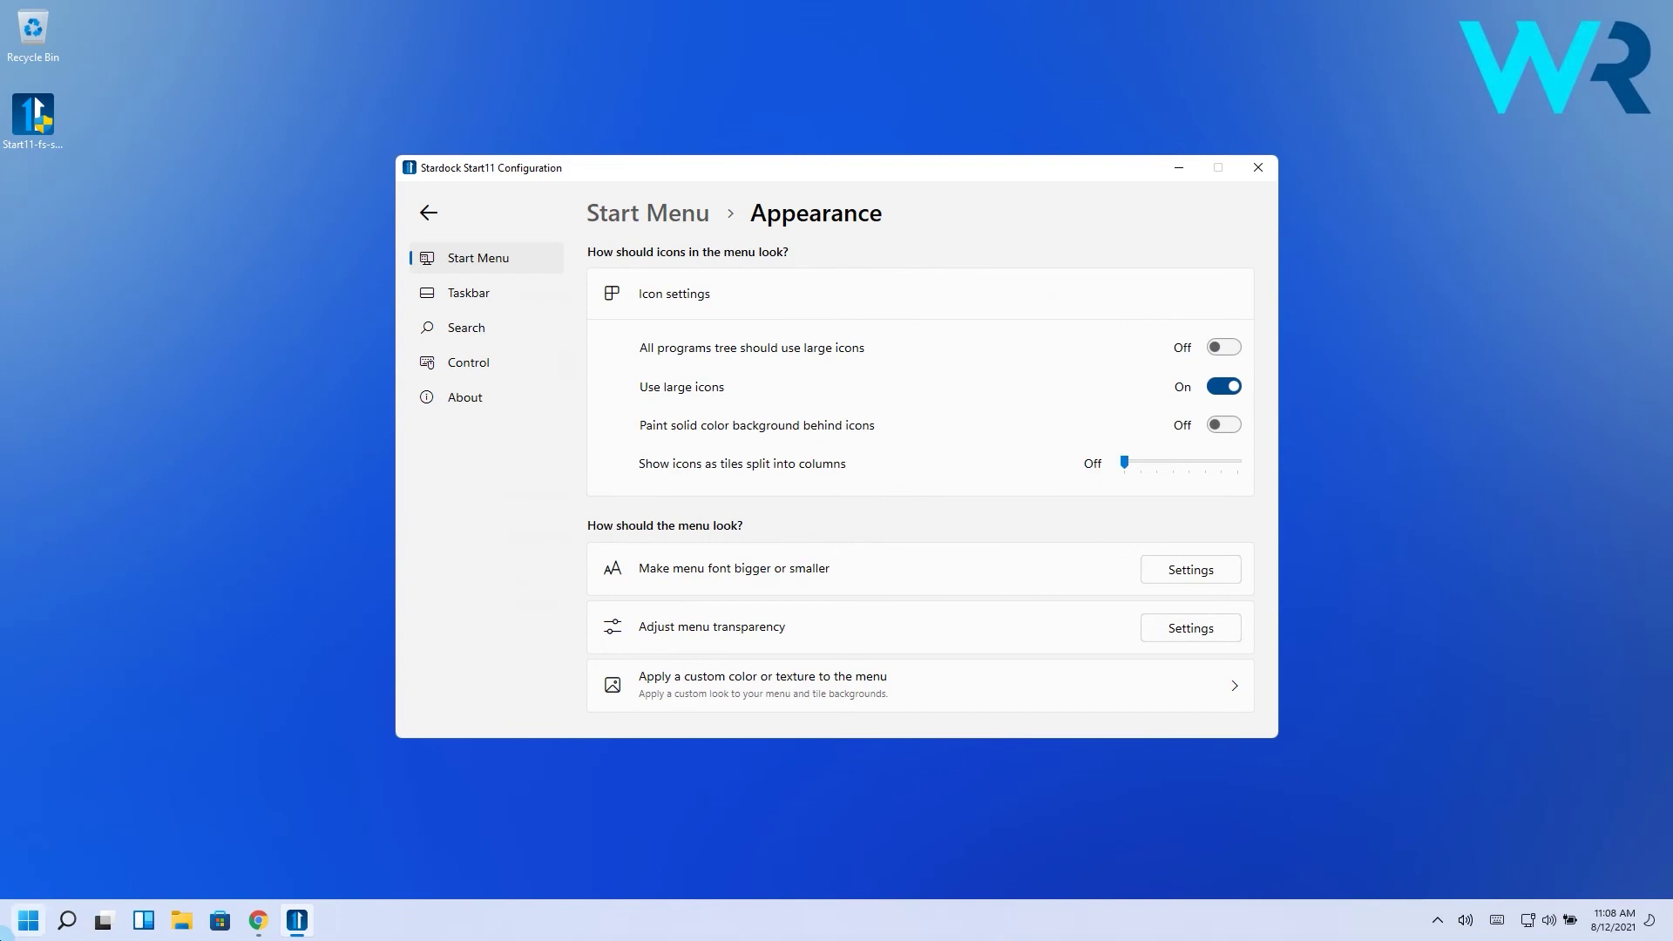
Set the start menu transparency to about 80% solid and preview it
left_click(28, 920)
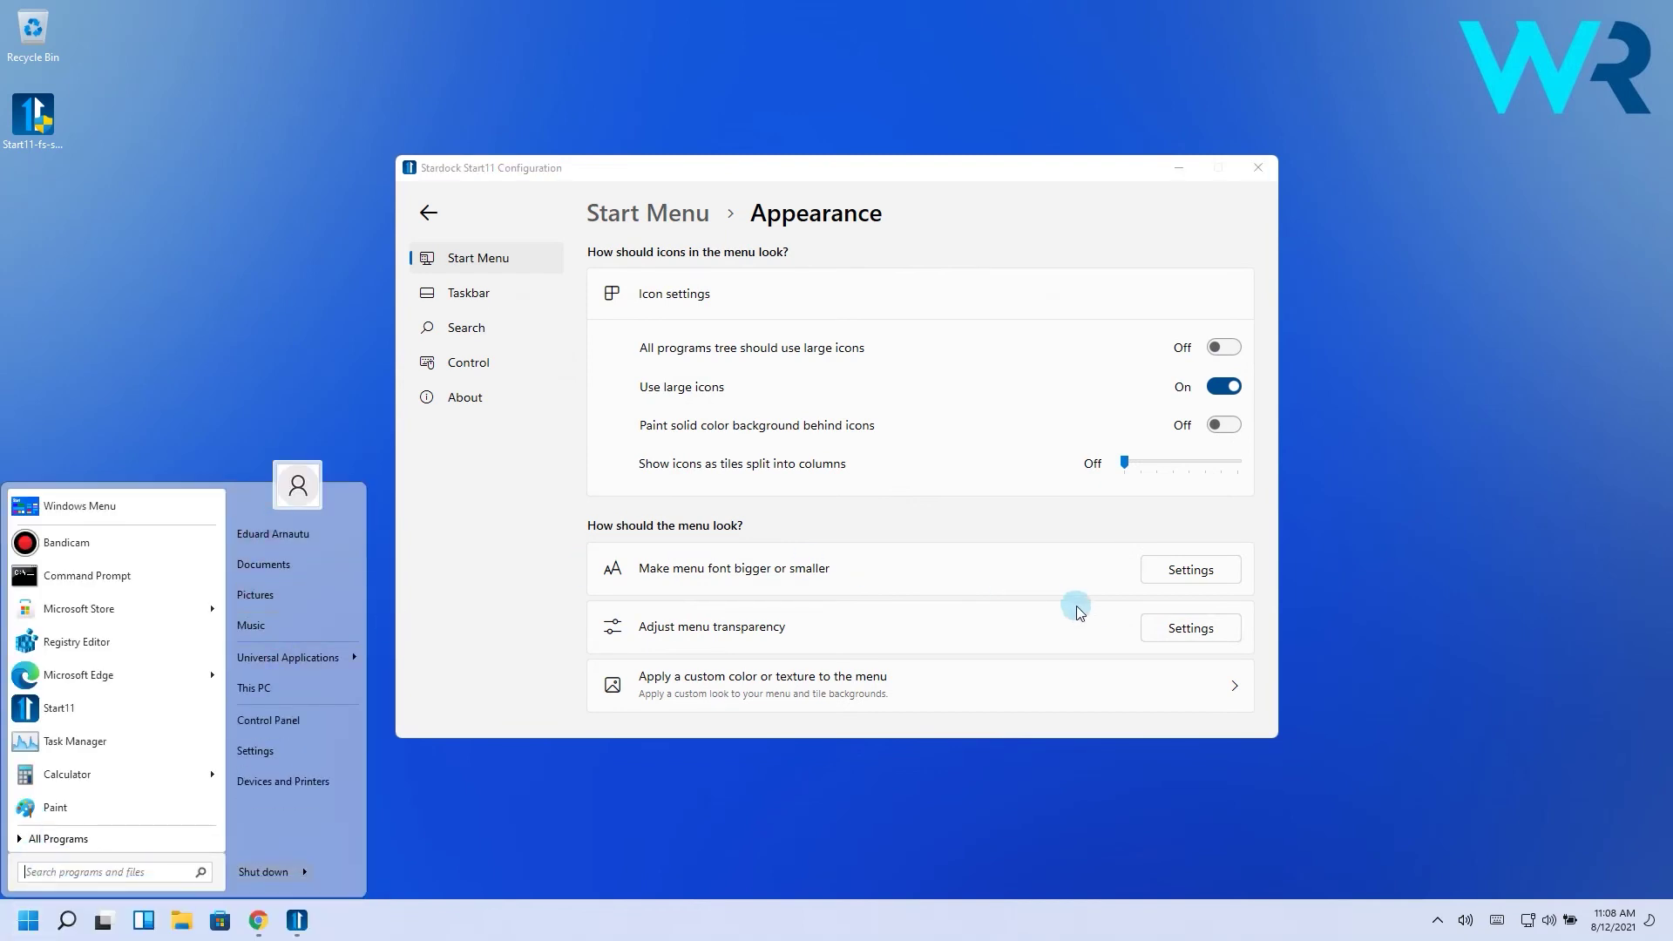
left_click(1190, 627)
left_click_drag(1045, 673, 1185, 673)
left_click(28, 918)
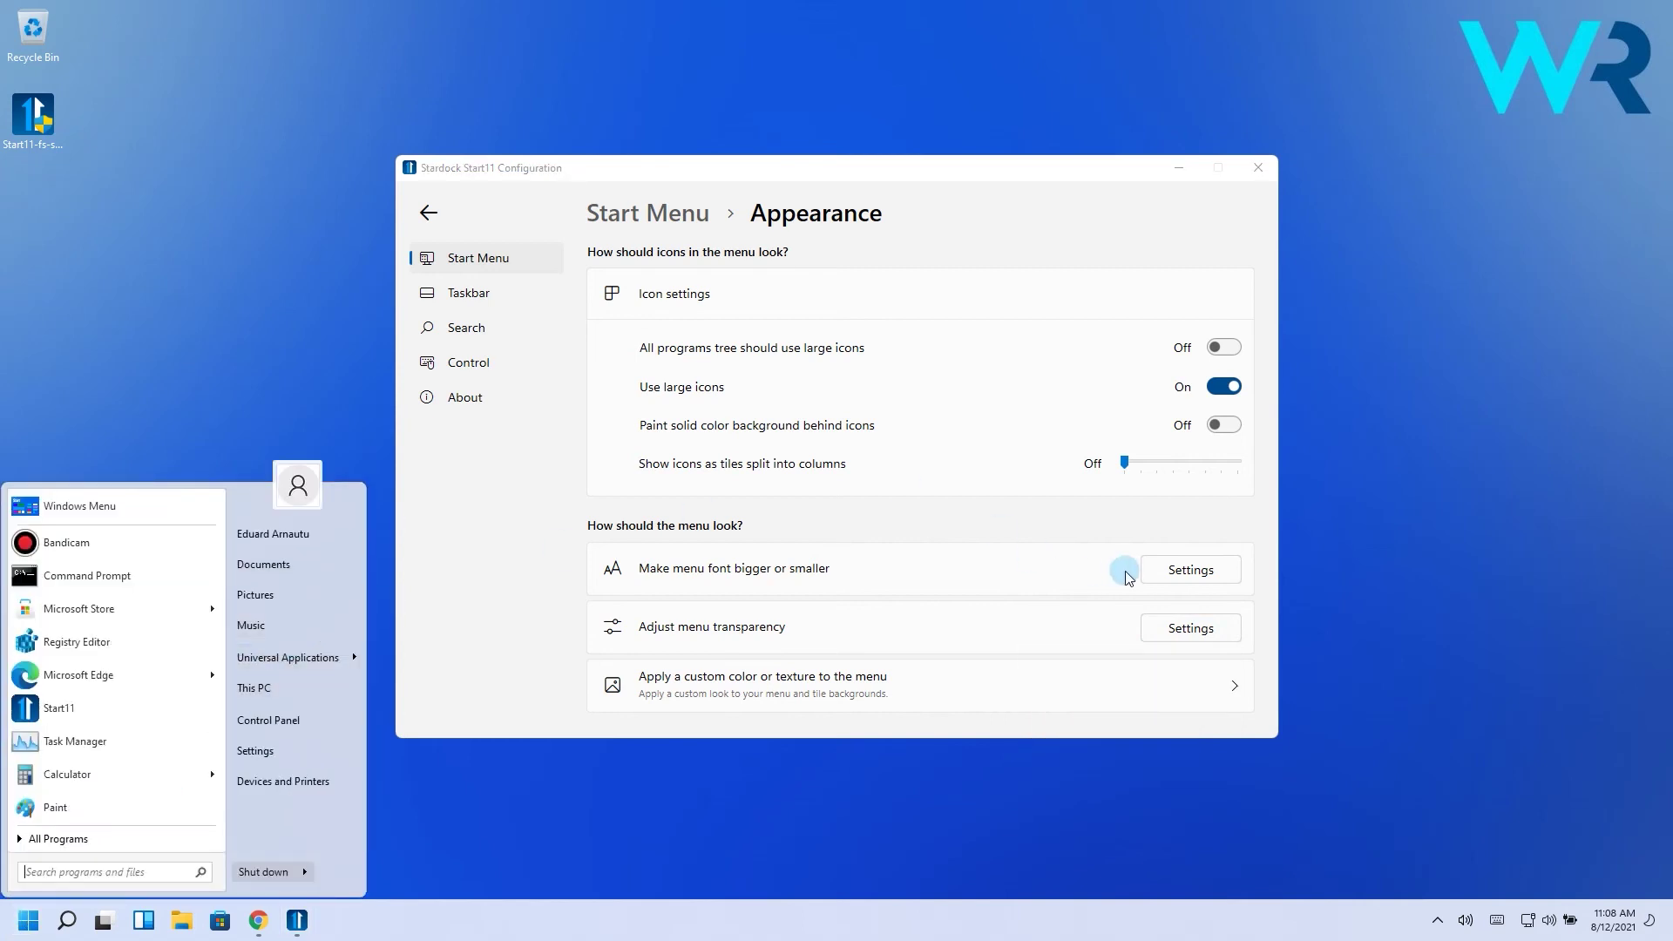
Adjust the taskbar transparency, then reset it to the default 85% solid
left_click(1176, 549)
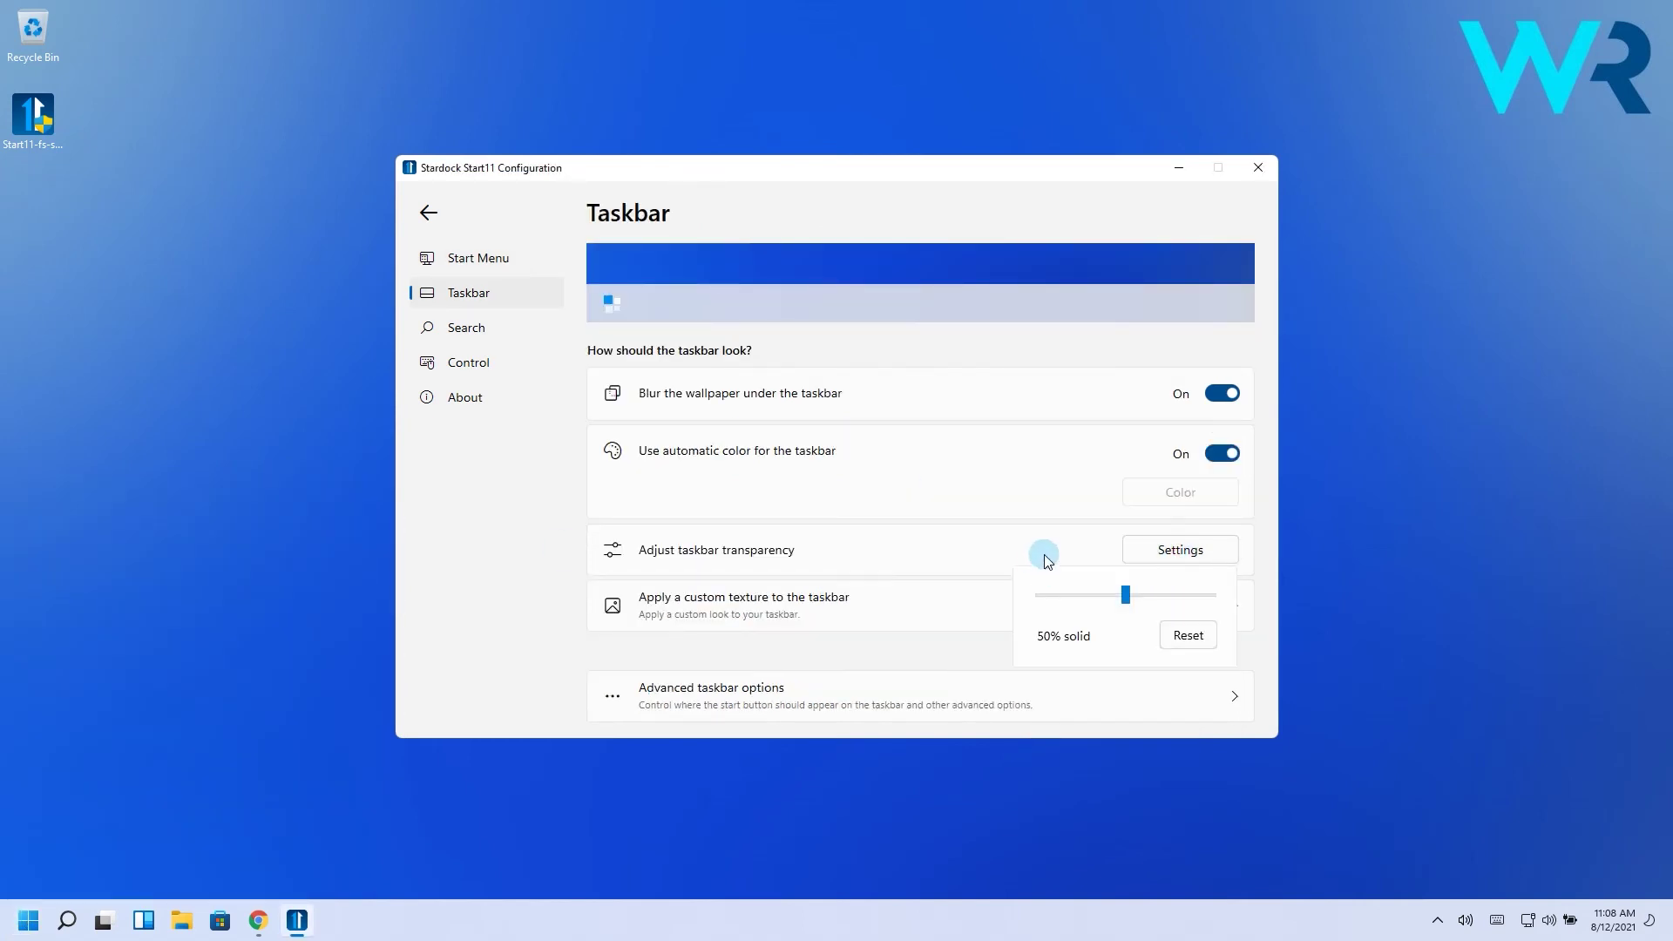
left_click_drag(1124, 594, 1142, 597)
left_click(1185, 635)
left_click(32, 925)
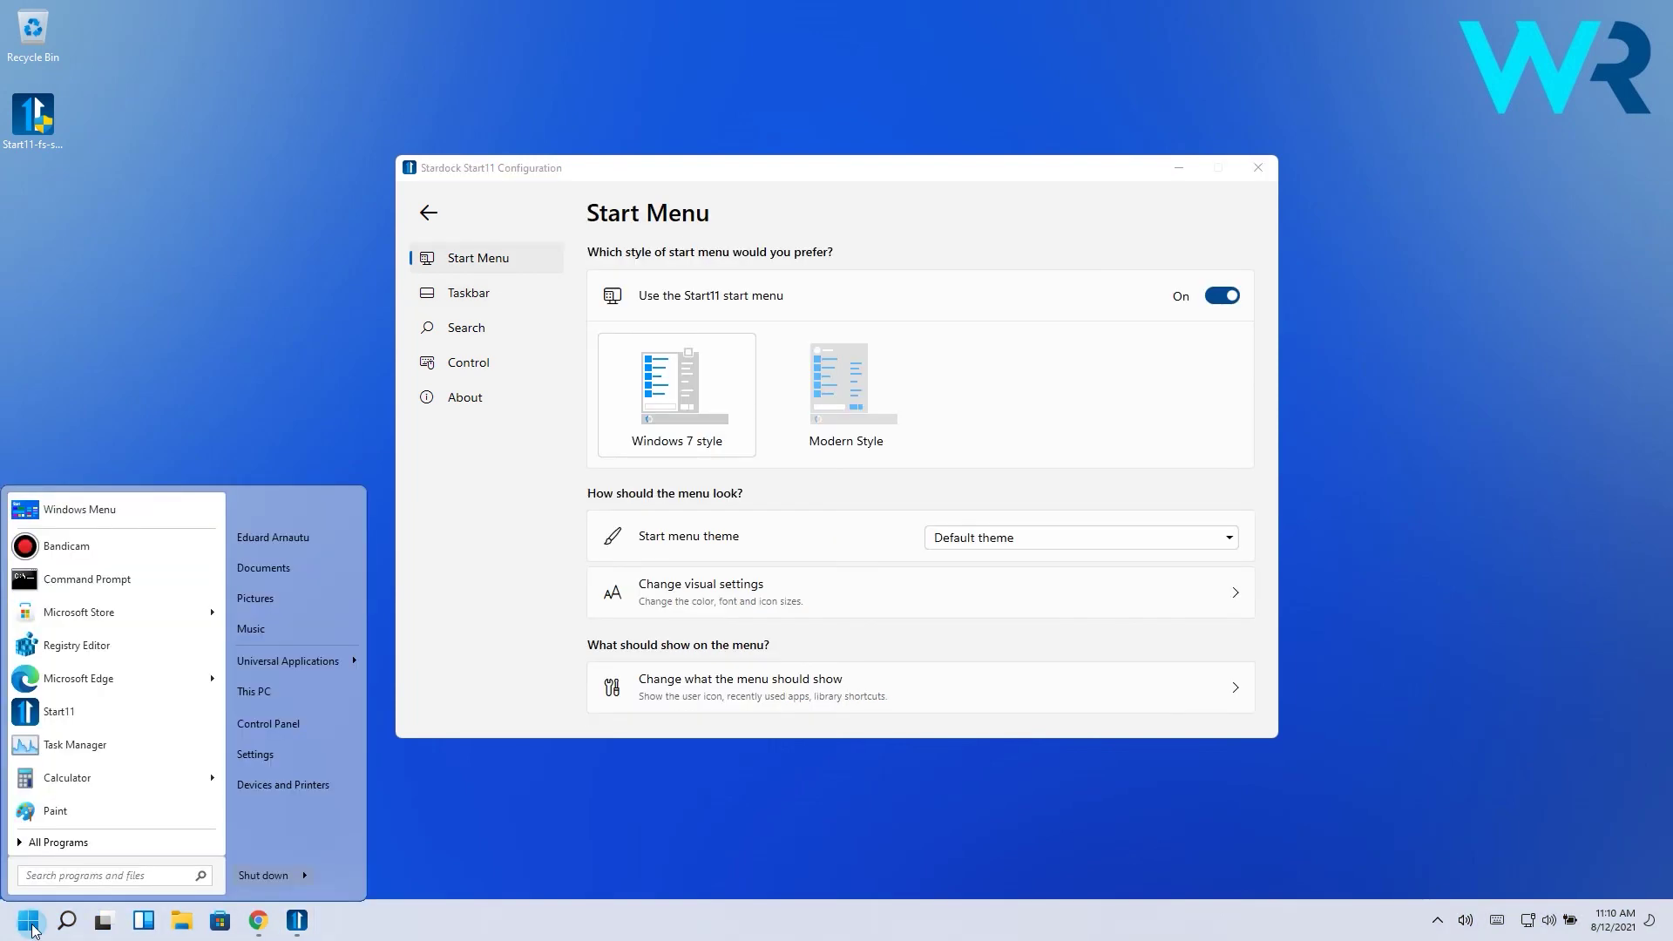